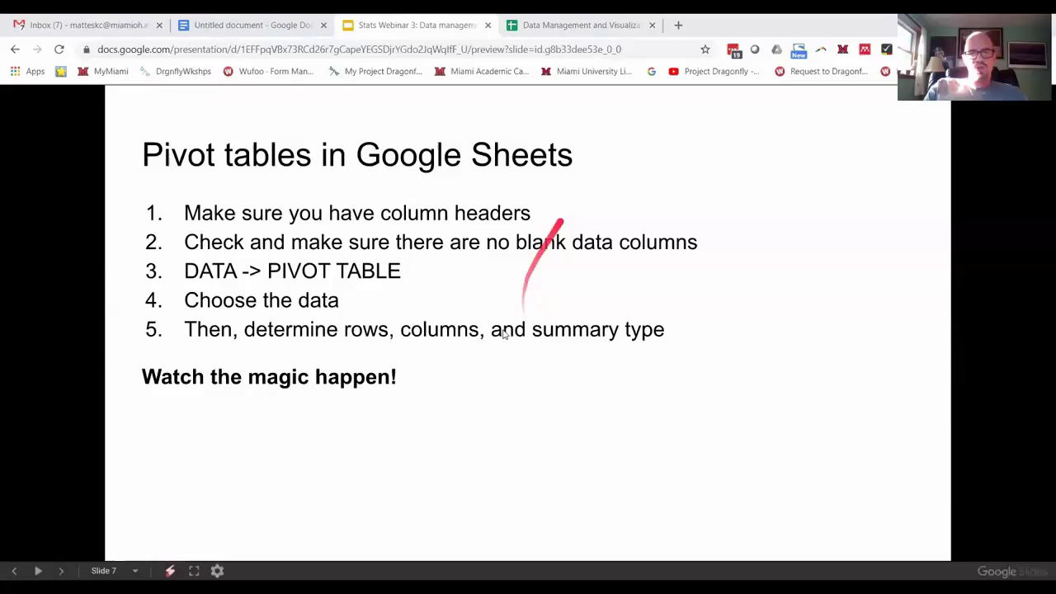
# Step: Switch to the Data Management and Visualization spreadsheet and examine the Low category's average CO2 formula against its source data in column D
pyautogui.click(617, 24)
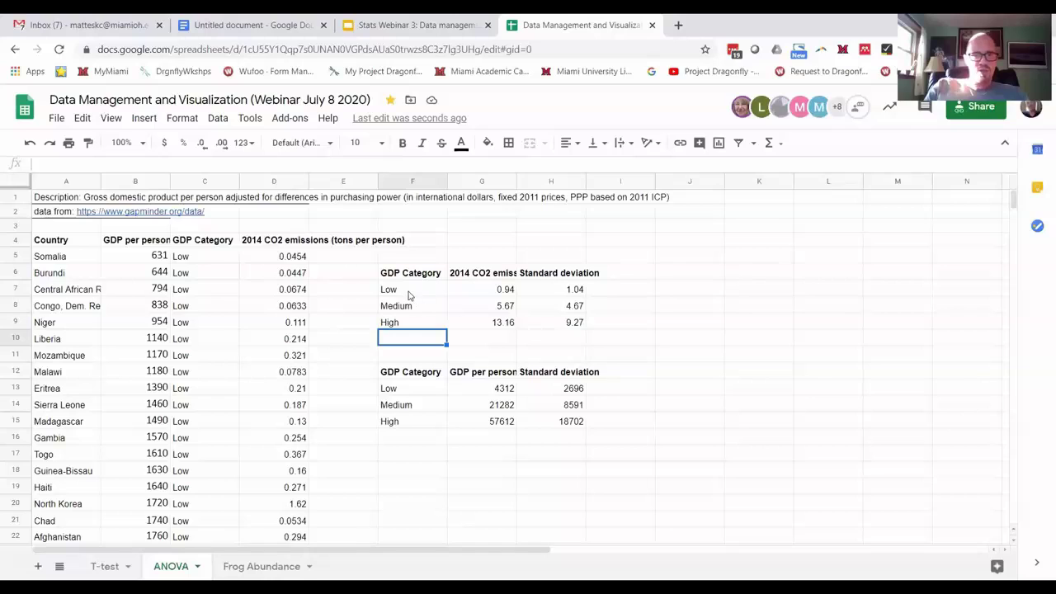
pyautogui.click(410, 293)
pyautogui.click(187, 260)
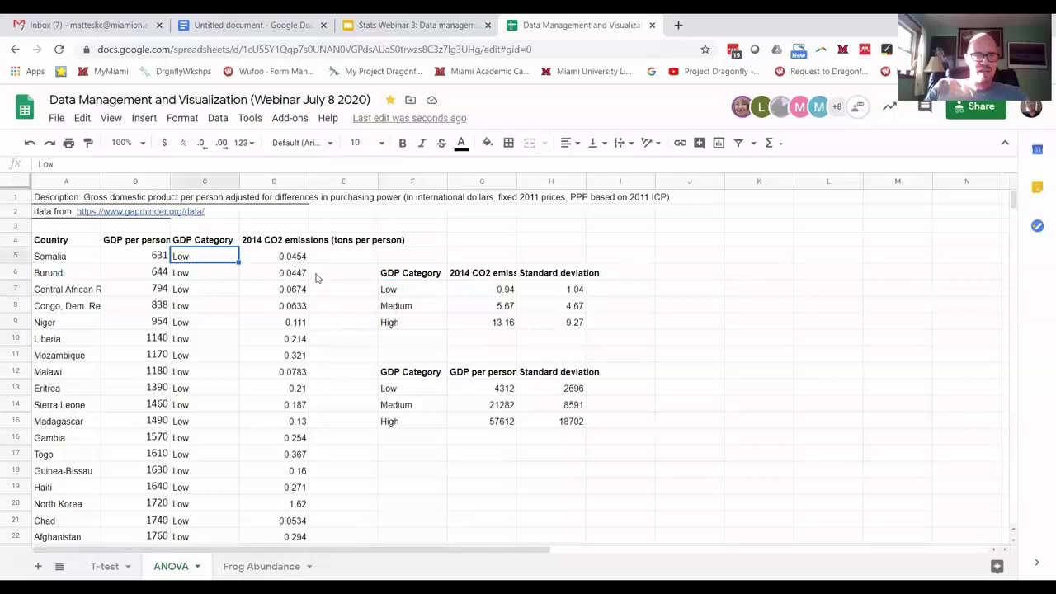
pyautogui.click(499, 293)
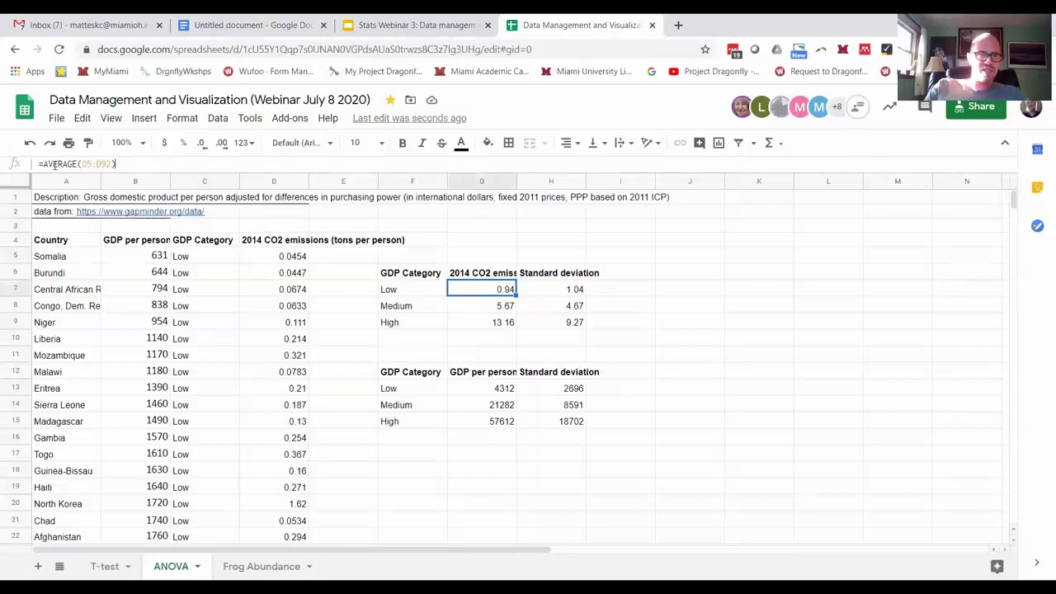
pyautogui.tripleClick(54, 165)
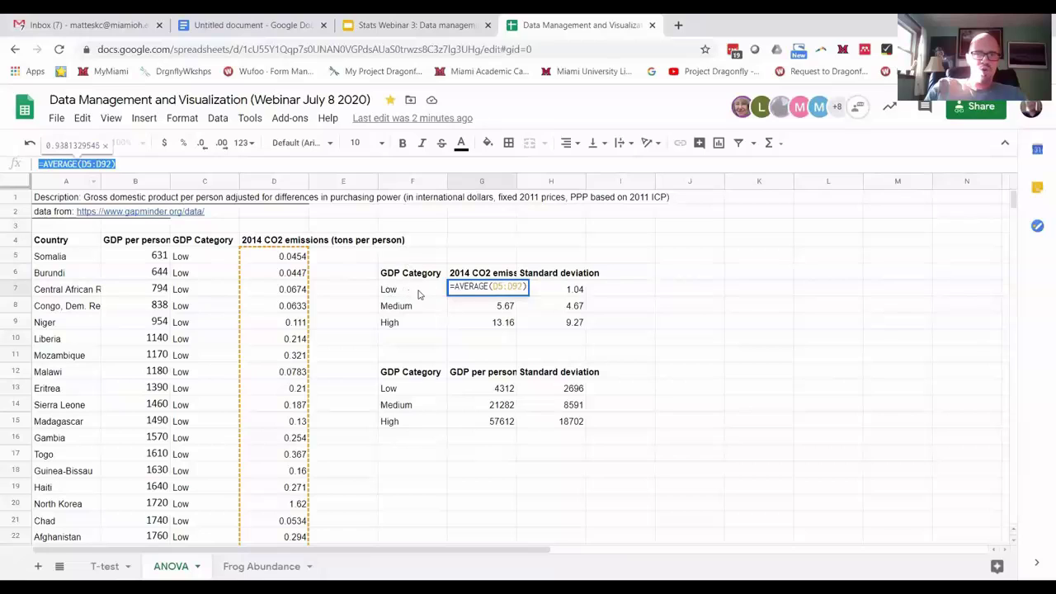
pyautogui.click(430, 329)
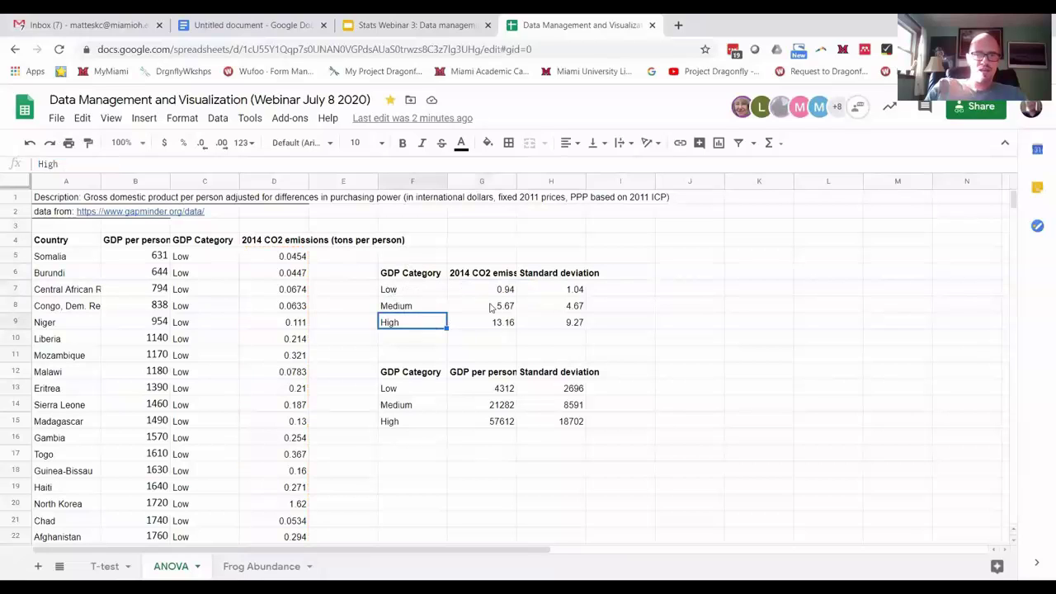
pyautogui.click(499, 294)
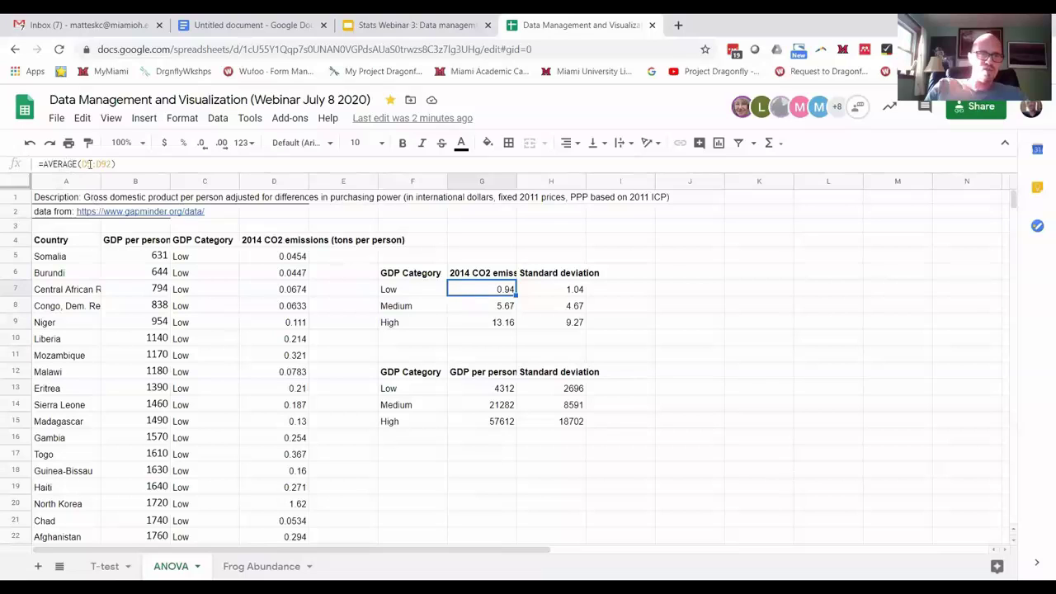
pyautogui.moveTo(271, 260); pyautogui.dragTo(276, 521)
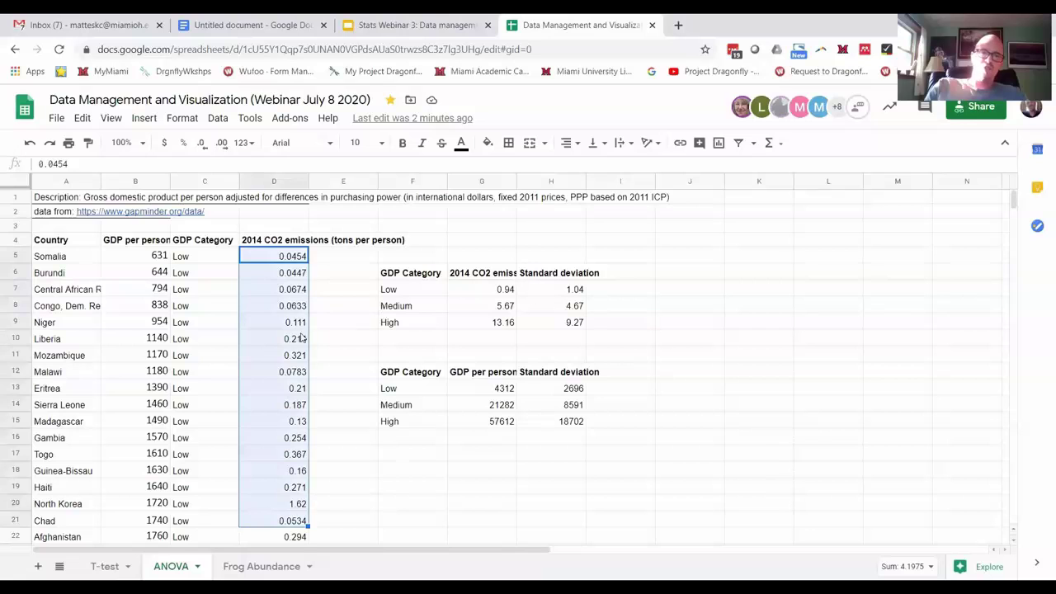
pyautogui.scroll(-15, 303, 338)
pyautogui.scroll(-2, 303, 338)
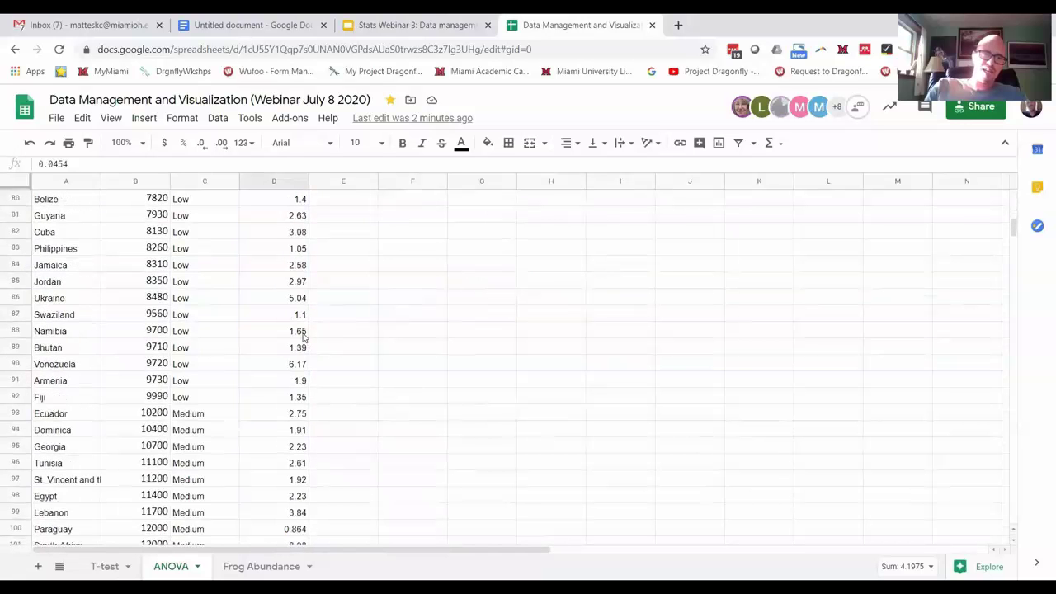
pyautogui.scroll(10, 382, 347)
pyautogui.scroll(6, 382, 347)
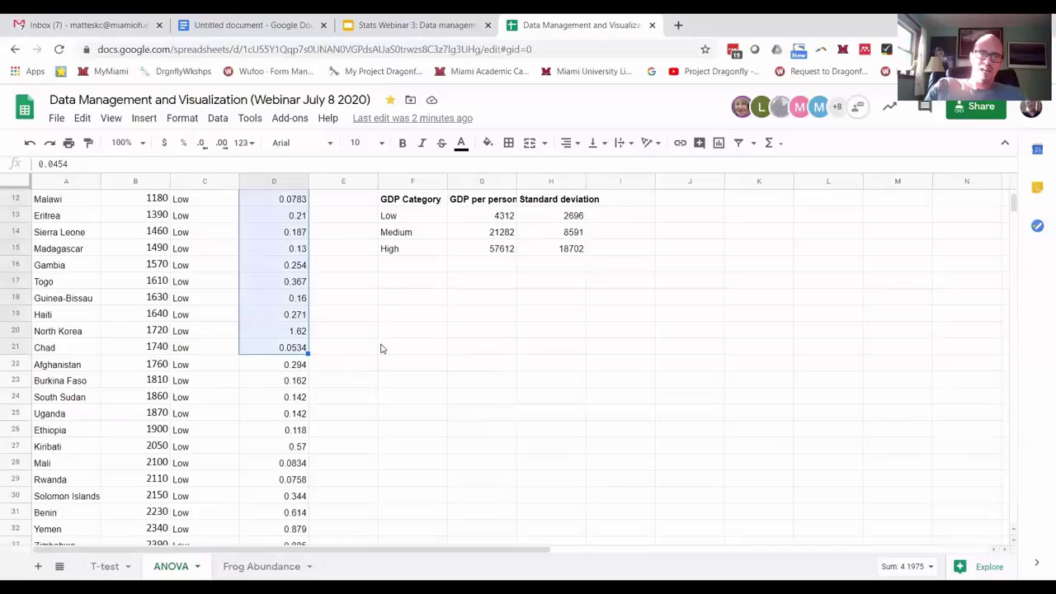
# Step: Examine the average CO2 formulas for the Medium and High categories and the standard deviation formulas for all three GDP categories
pyautogui.click(497, 311)
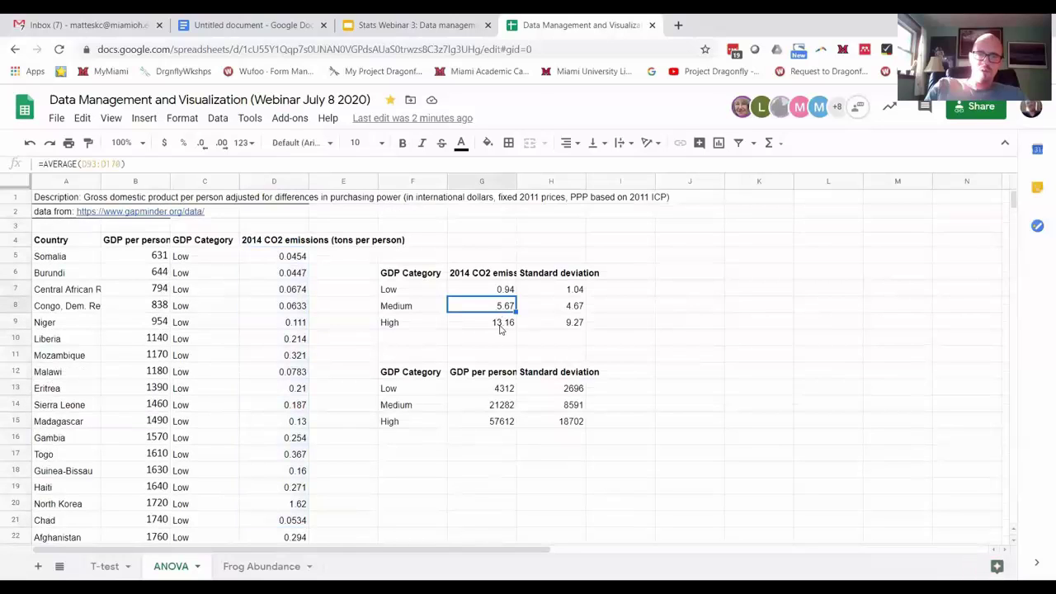
pyautogui.click(498, 326)
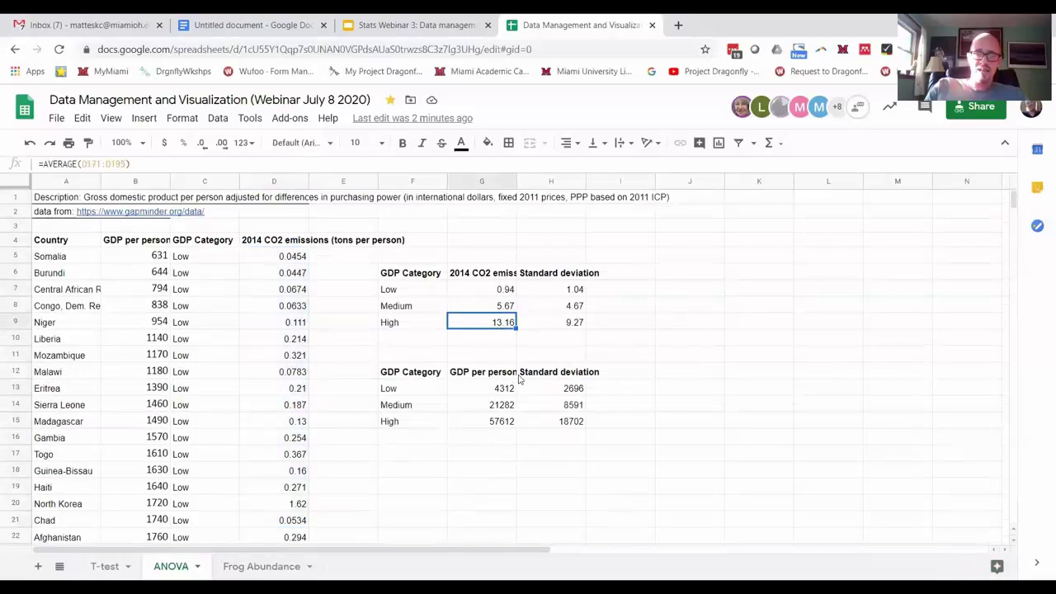
pyautogui.click(558, 290)
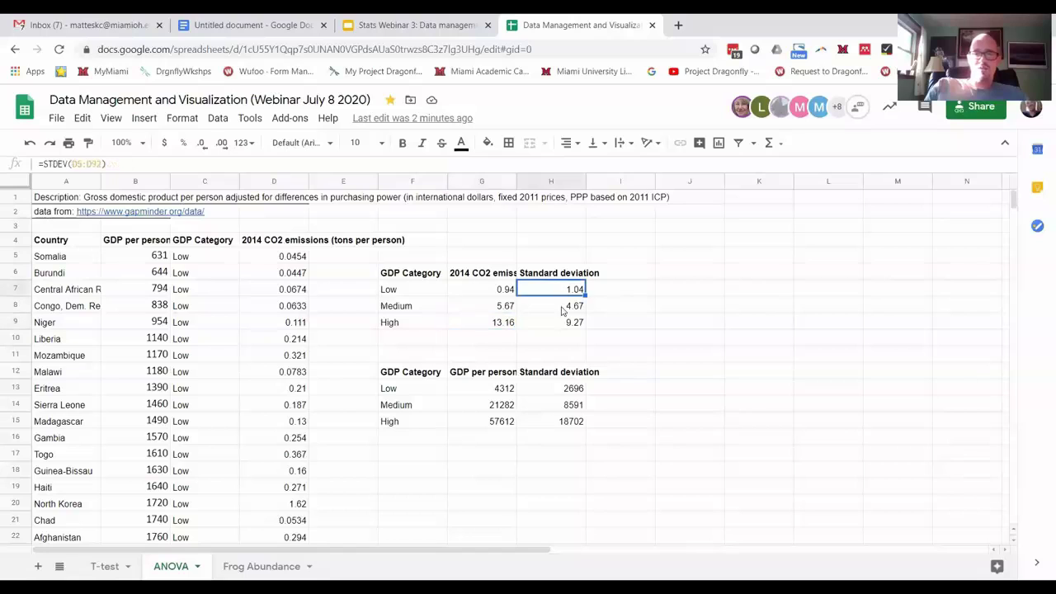
pyautogui.click(561, 310)
pyautogui.click(562, 323)
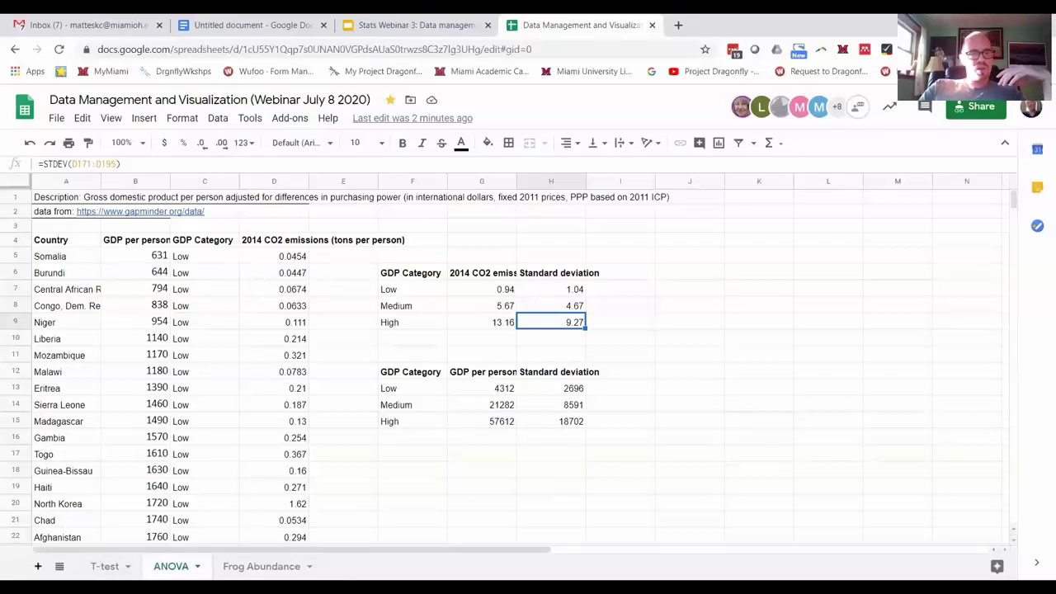
# Step: Add a new sheet to the spreadsheet and name it Pivot Table
pyautogui.click(37, 566)
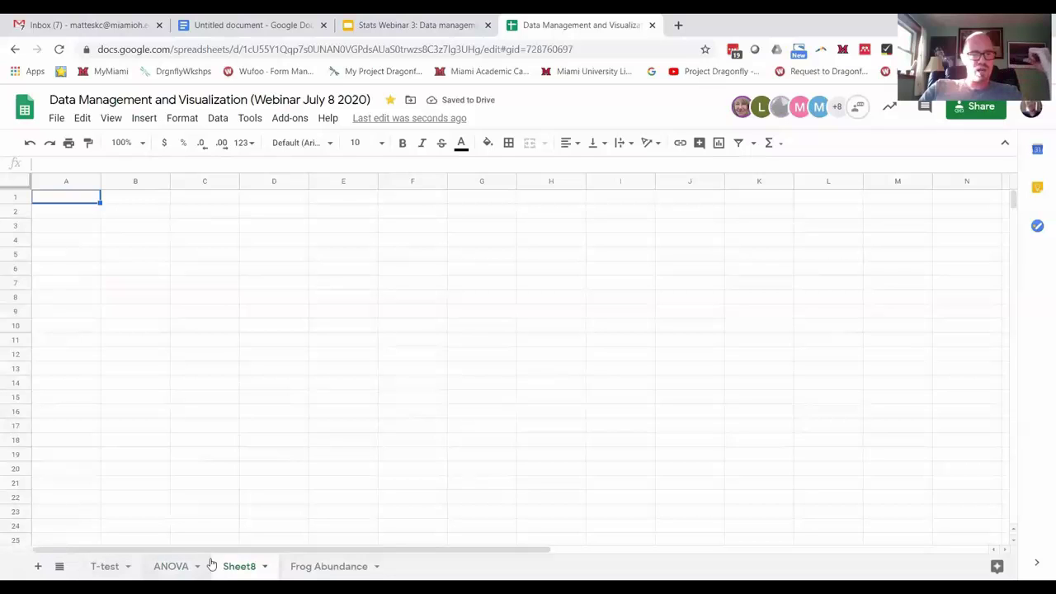
pyautogui.doubleClick(239, 566)
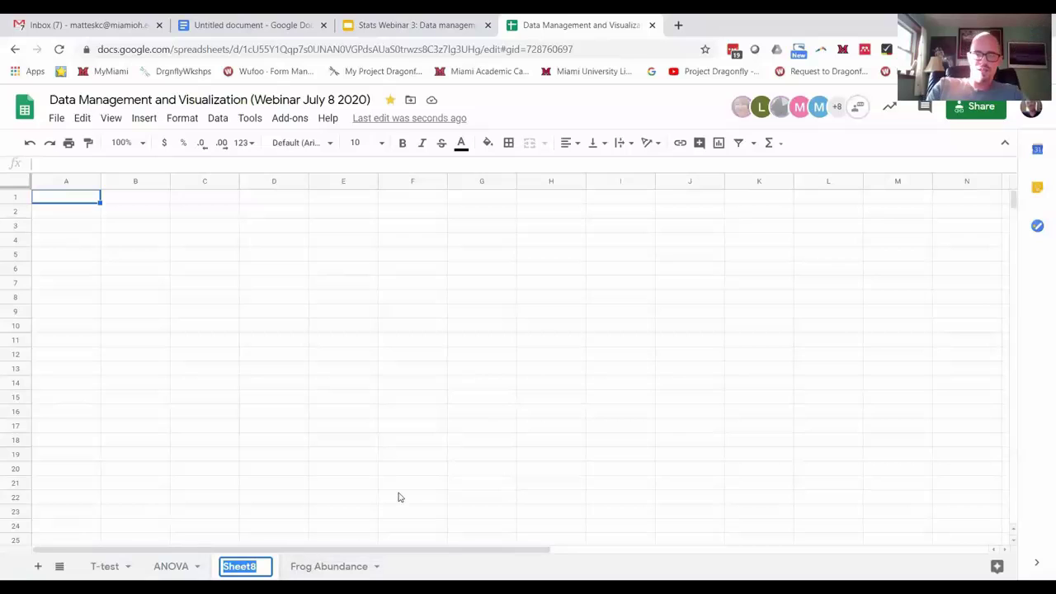
pyautogui.write('Pio')
pyautogui.write('ot Table')
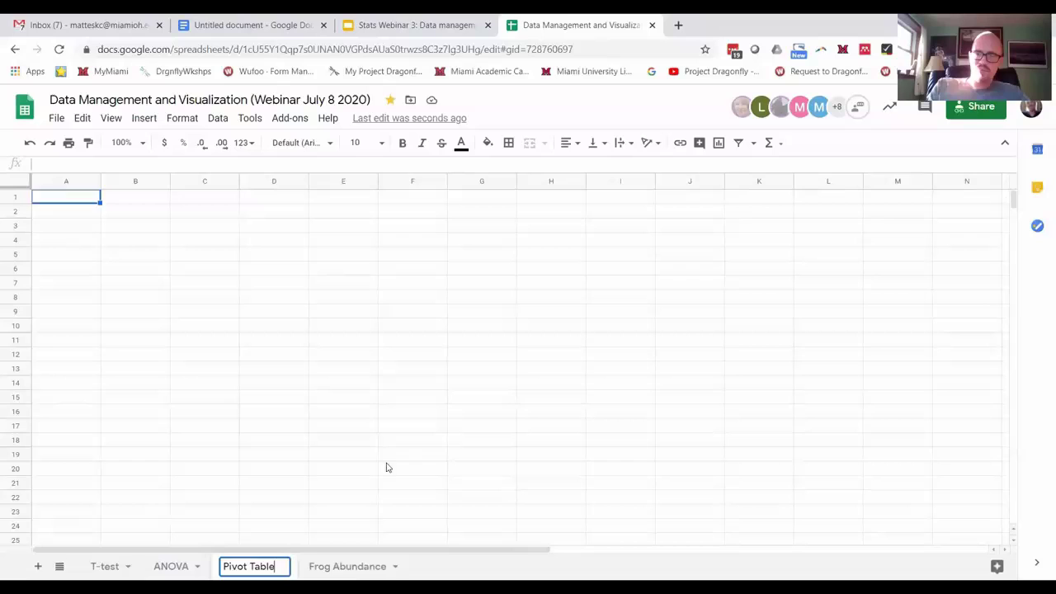
pyautogui.click(387, 467)
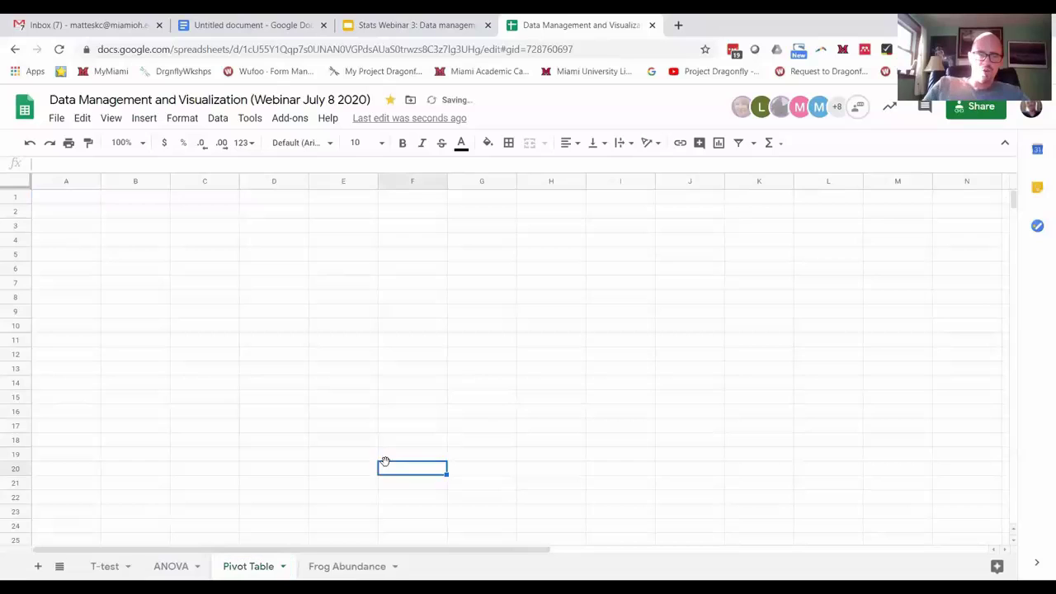
# Step: Start a new pivot table and set it to be inserted in the existing Pivot Table sheet at cell A1
pyautogui.click(64, 199)
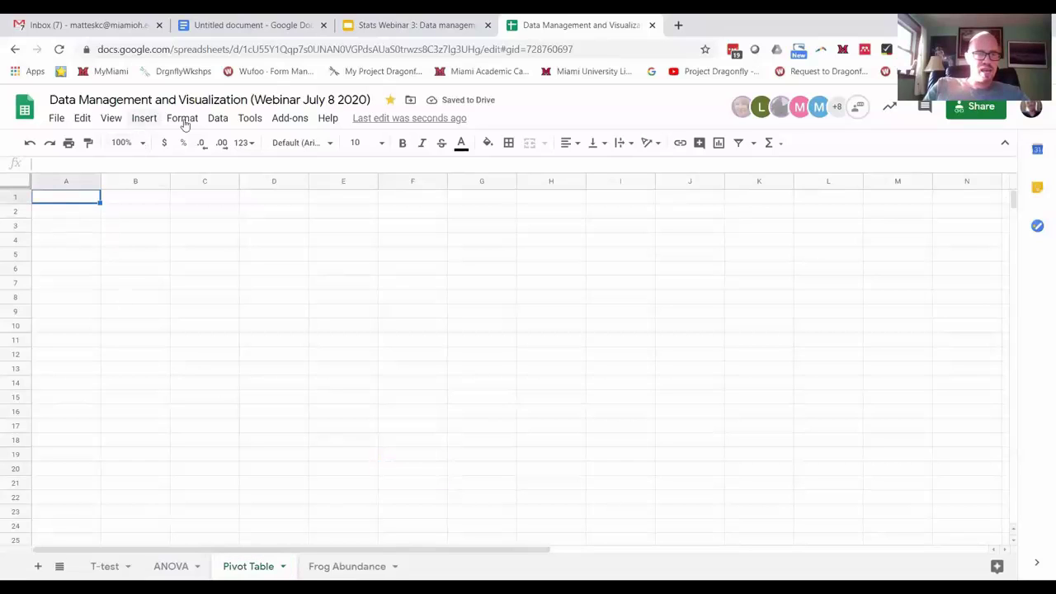
pyautogui.click(218, 118)
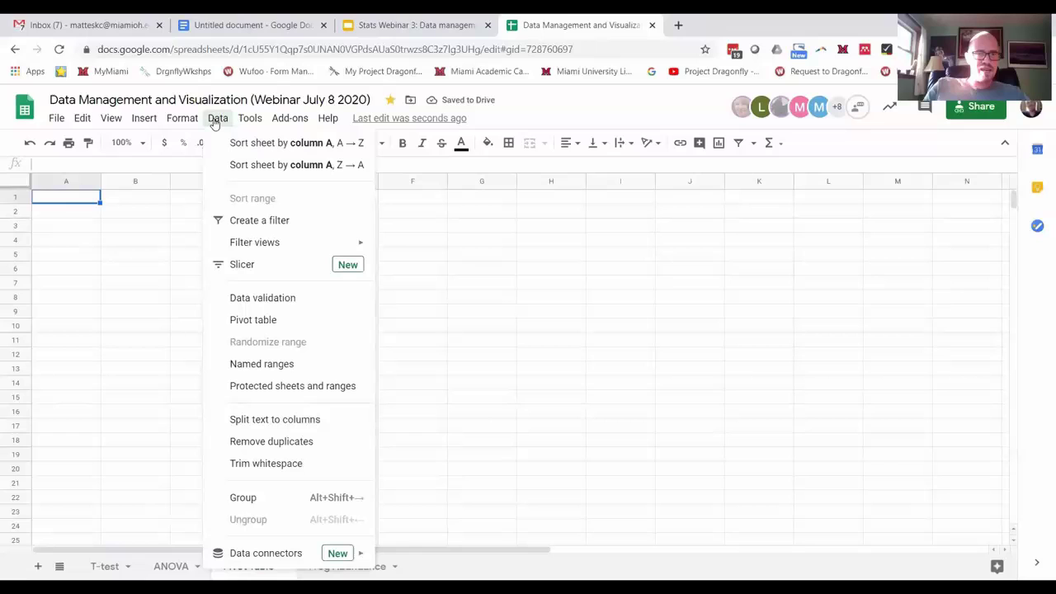
pyautogui.click(255, 322)
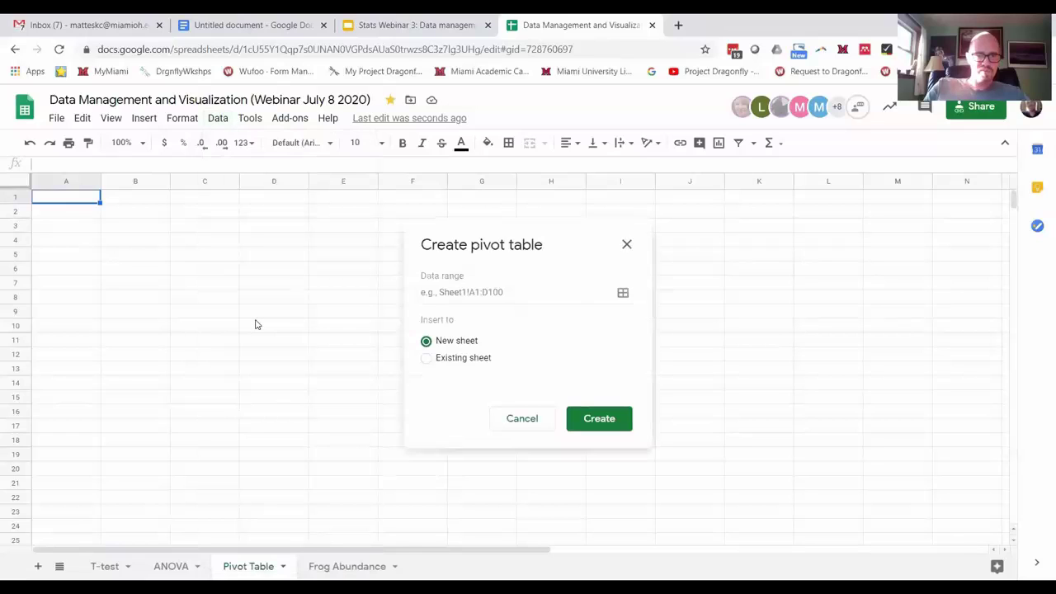
pyautogui.click(425, 360)
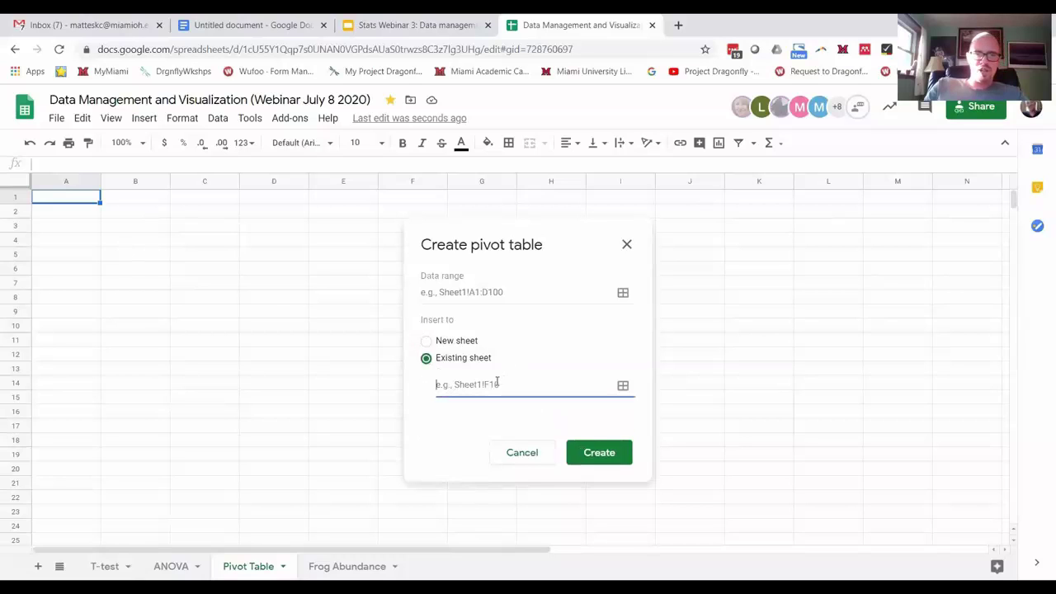
pyautogui.click(71, 201)
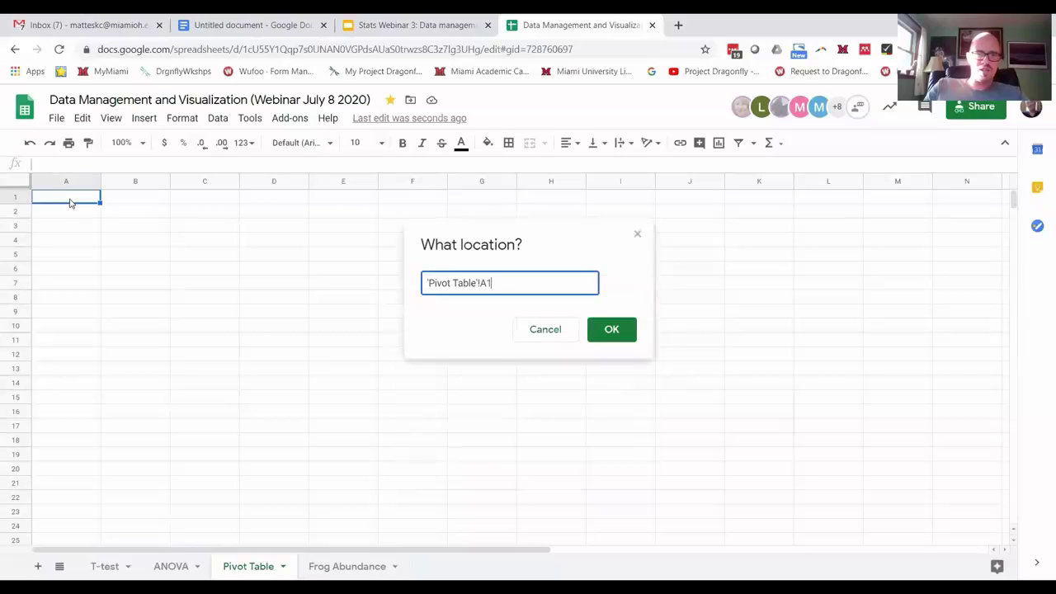
pyautogui.click(609, 330)
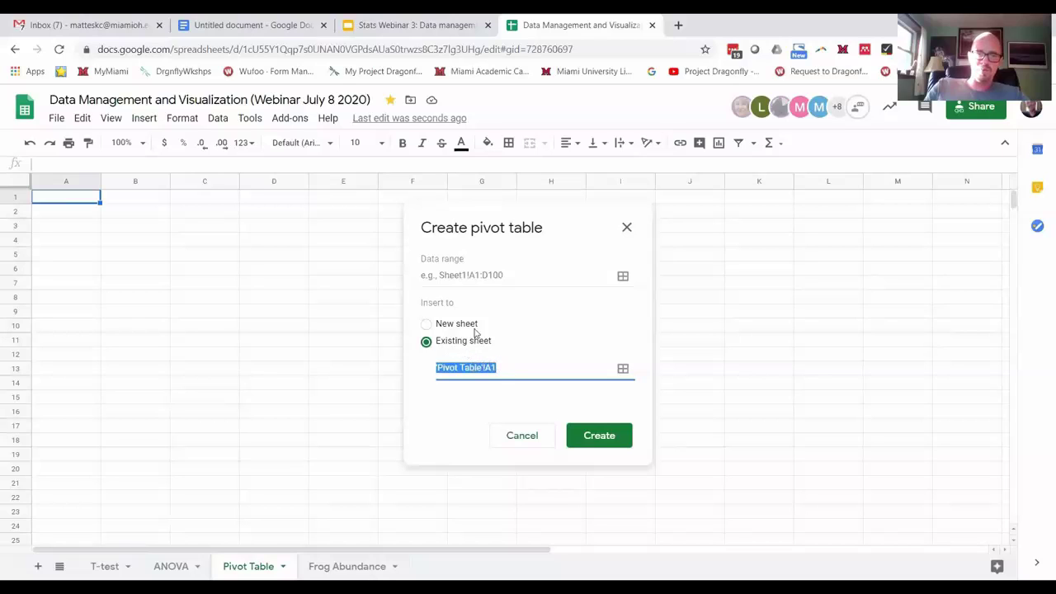
# Step: Set the pivot table's data range to ANOVA!A4:D195 and create the pivot table
pyautogui.click(446, 275)
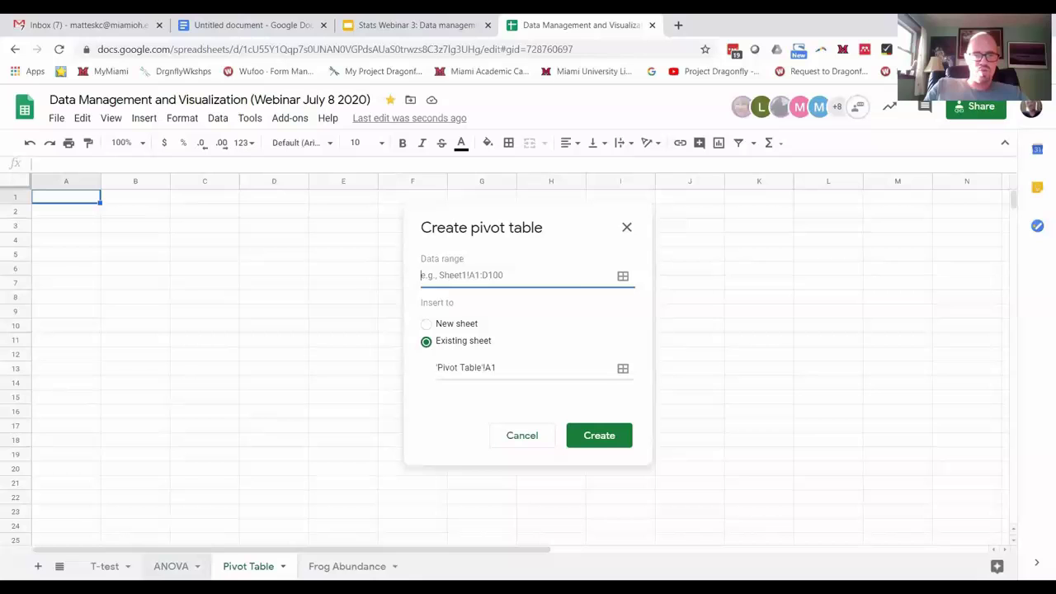
pyautogui.click(170, 566)
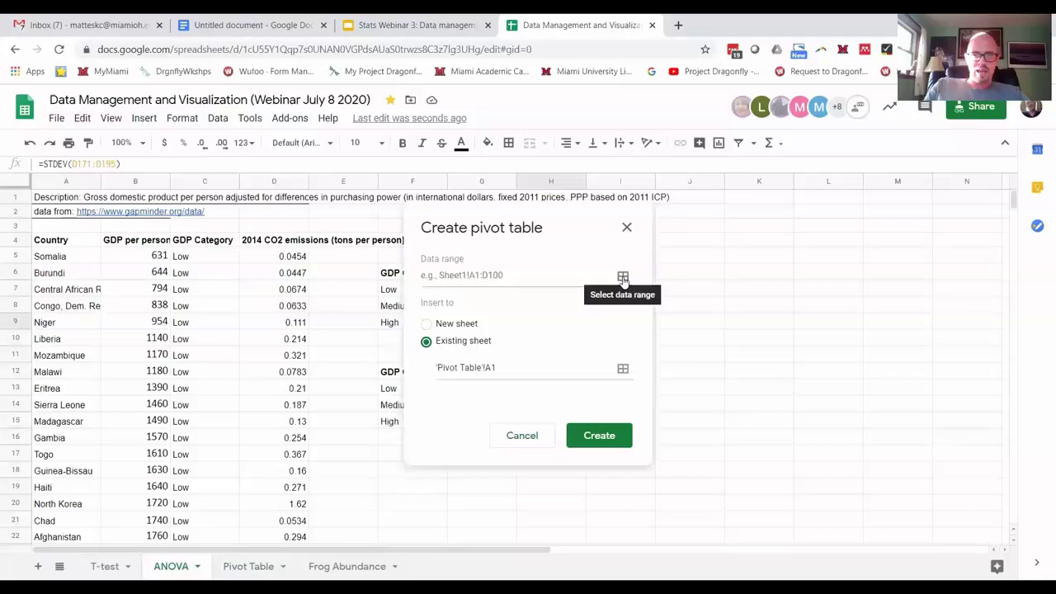
pyautogui.click(623, 278)
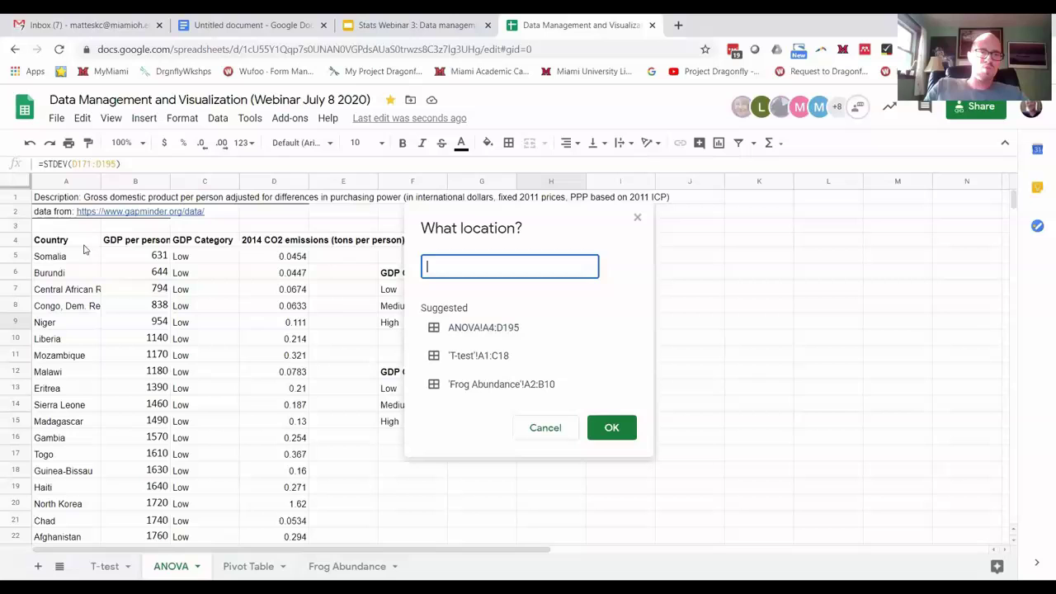
pyautogui.moveTo(85, 247); pyautogui.dragTo(290, 281)
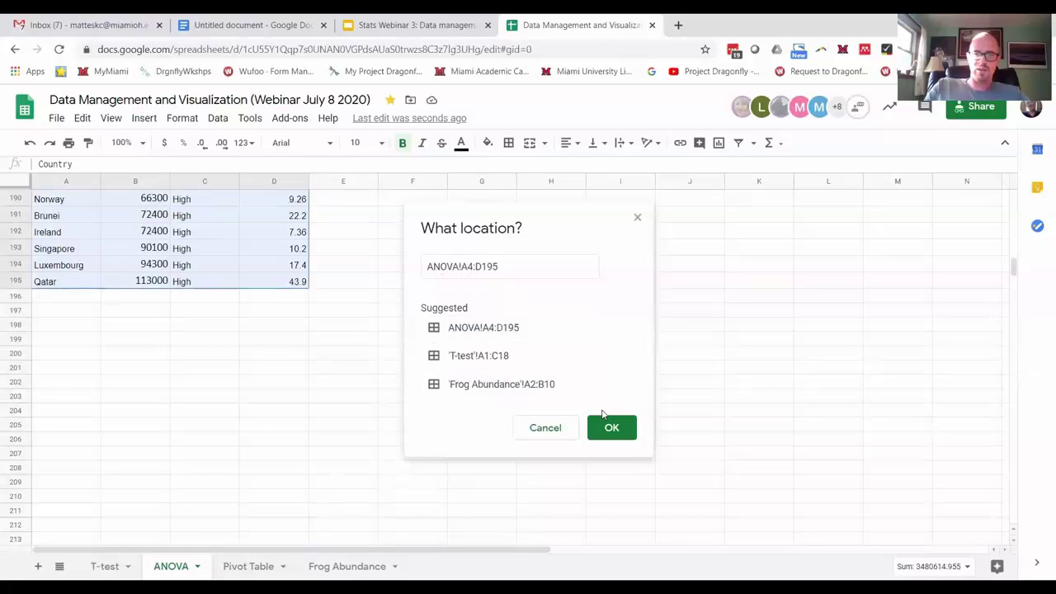
pyautogui.click(611, 429)
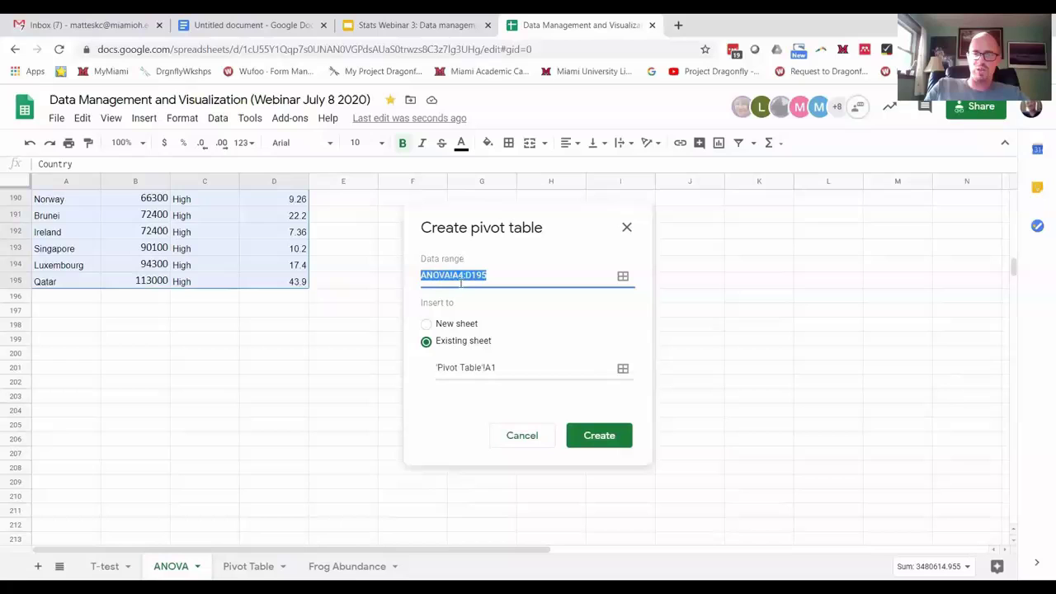
pyautogui.click(609, 440)
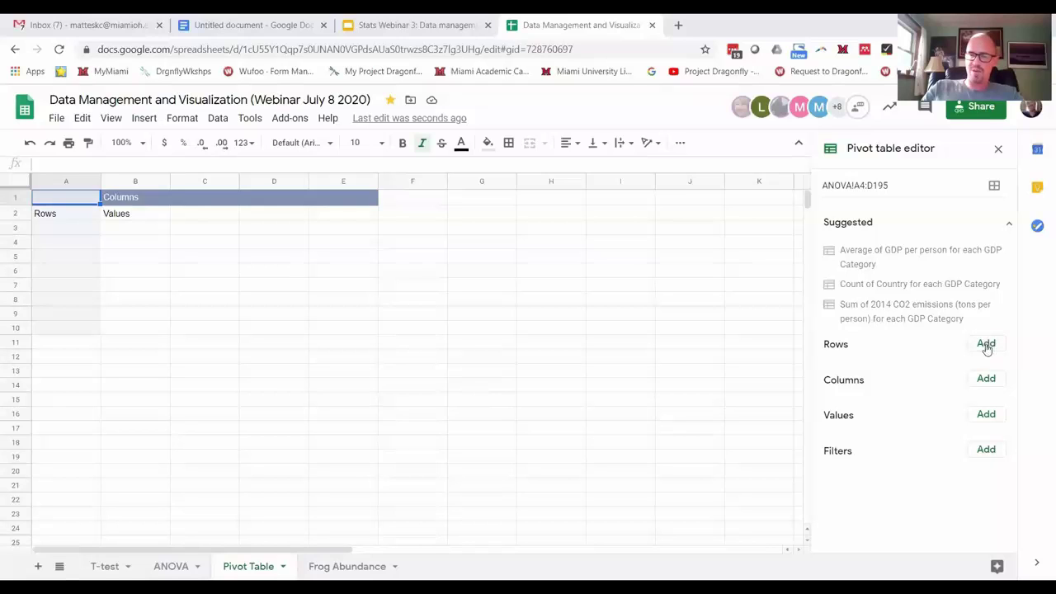
# Step: Add GDP Category as the pivot table's row field
pyautogui.click(986, 346)
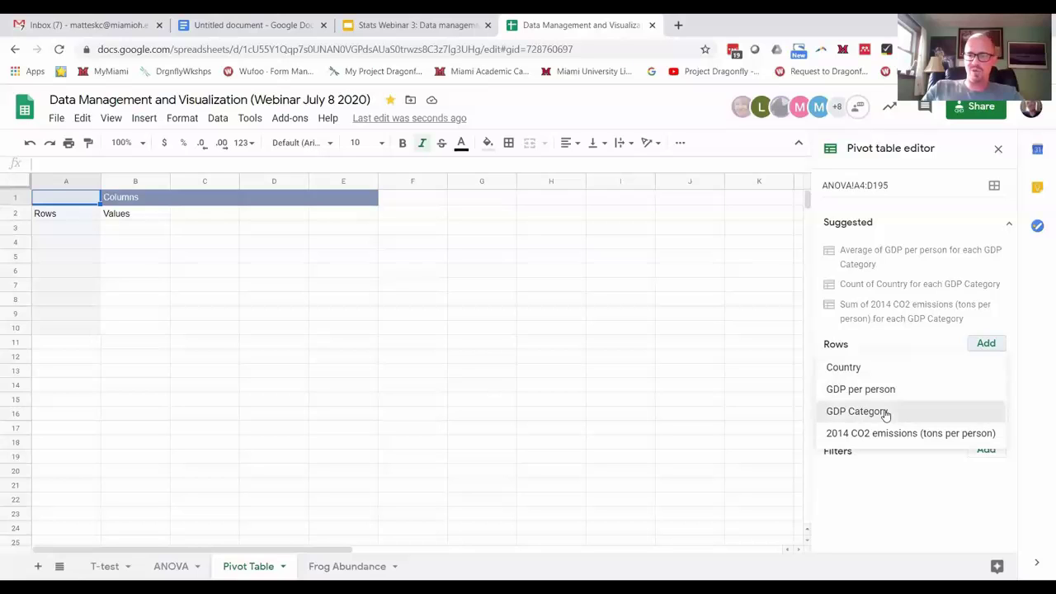
pyautogui.click(885, 413)
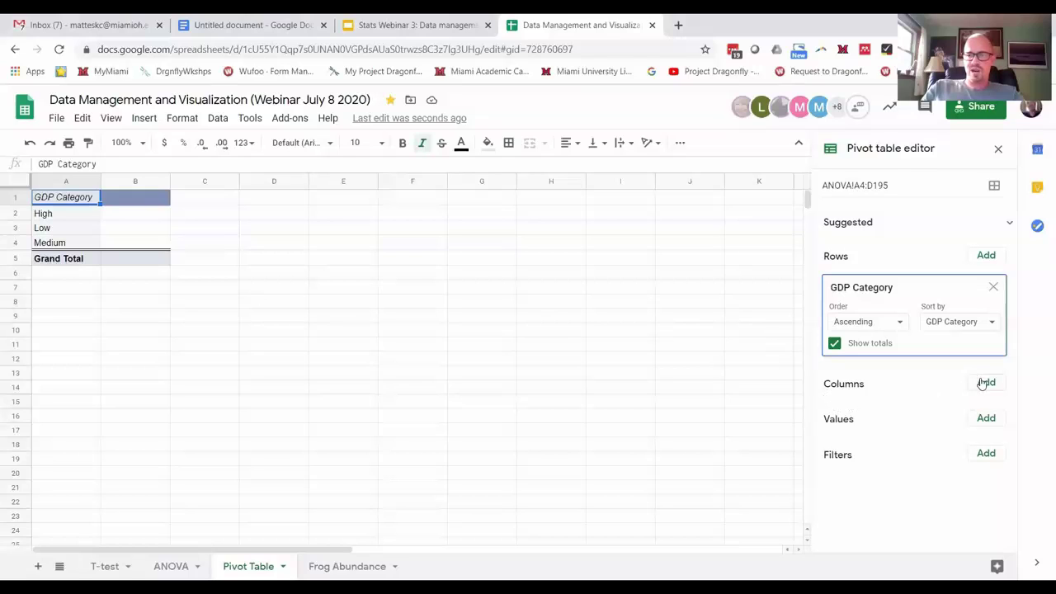
pyautogui.click(984, 384)
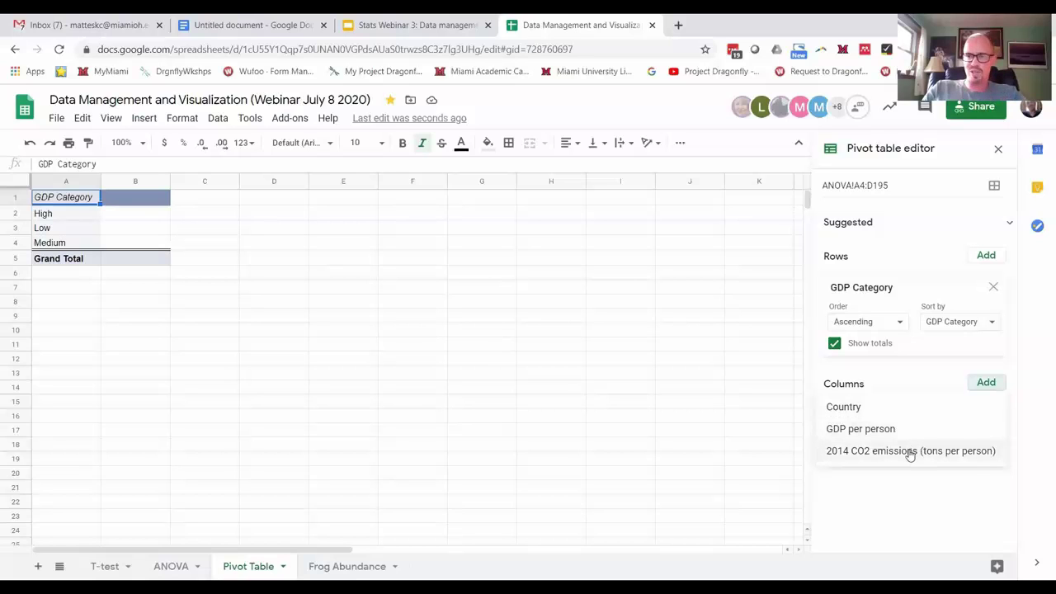
pyautogui.click(910, 452)
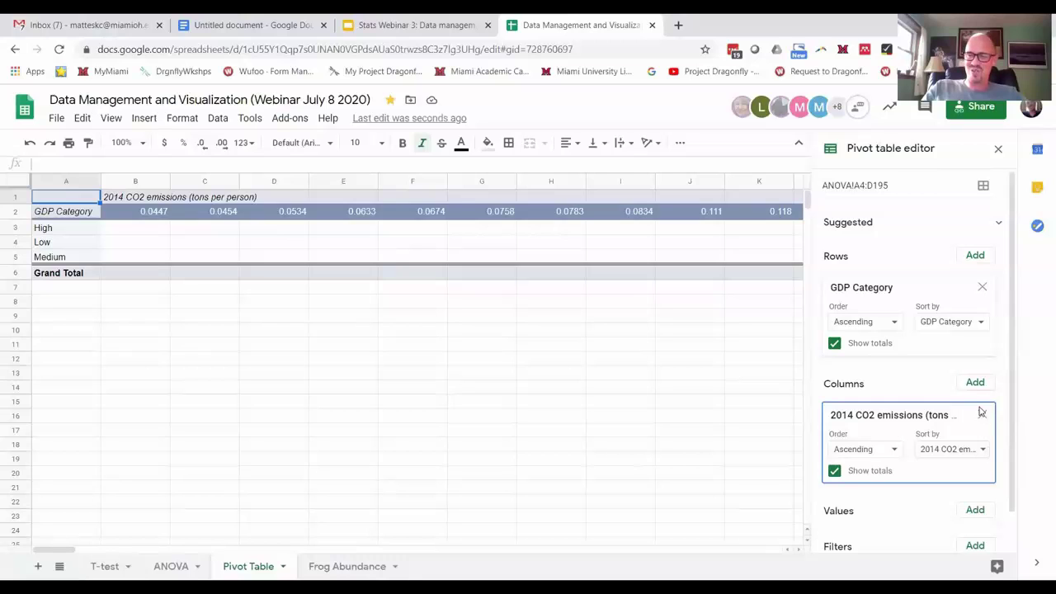
pyautogui.click(981, 415)
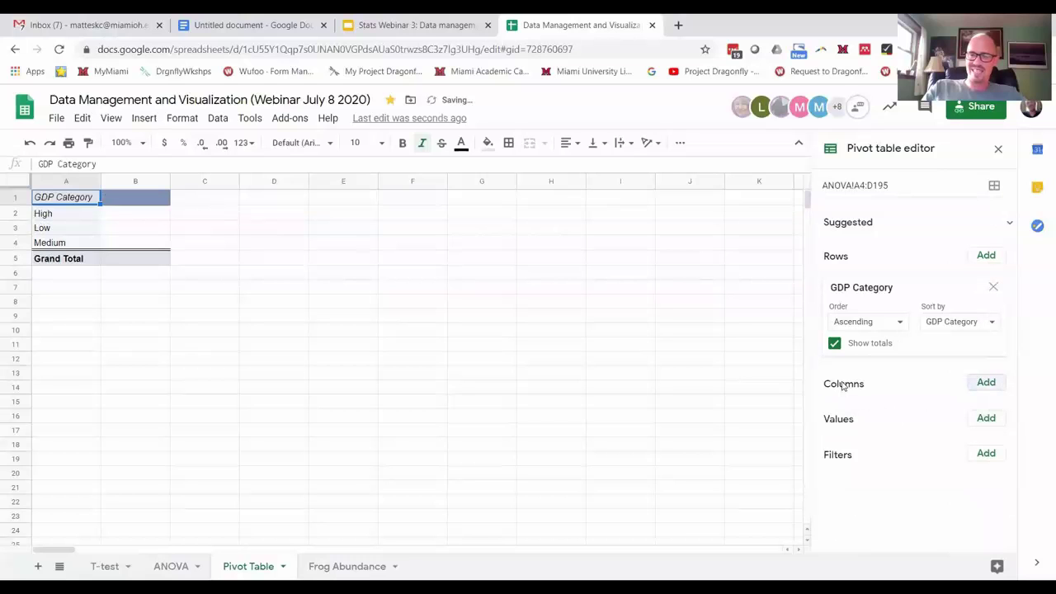
# Step: Add 2014 CO2 emissions (tons per person) as the pivot table's value field, summarized by AVERAGE
pyautogui.click(987, 418)
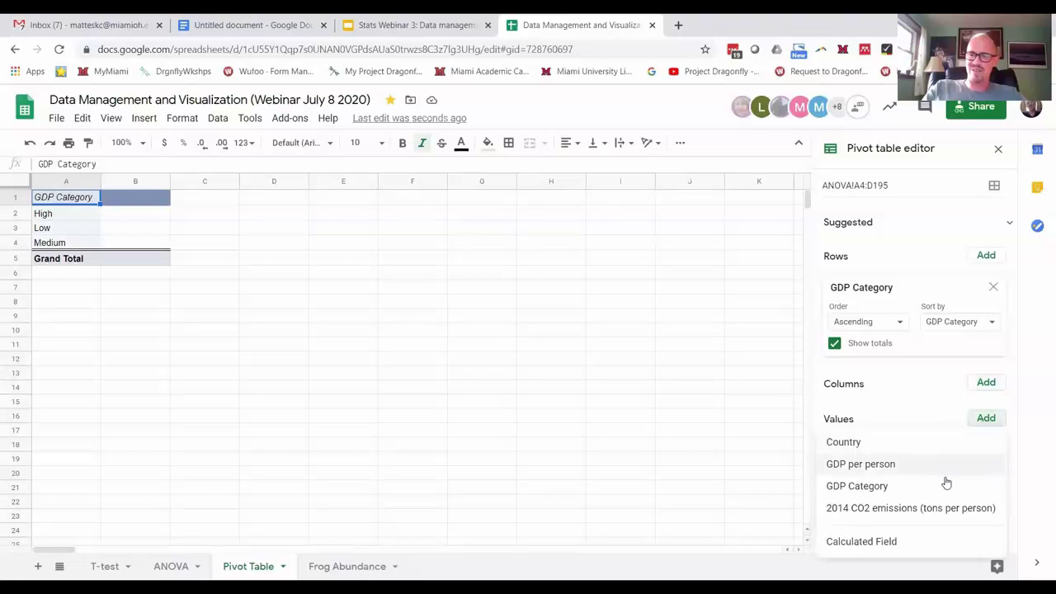
pyautogui.click(987, 419)
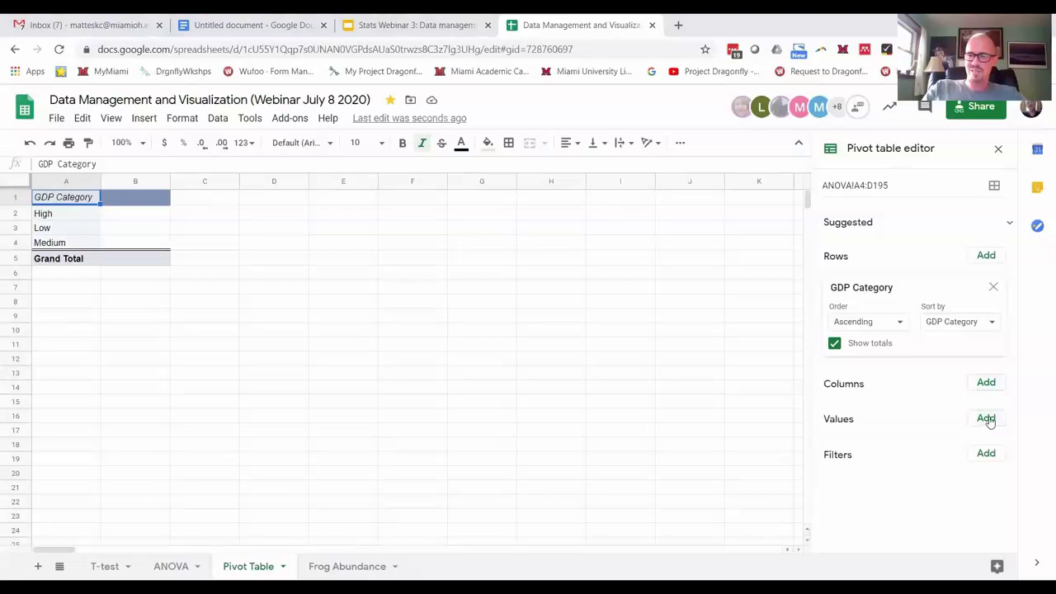
pyautogui.click(987, 419)
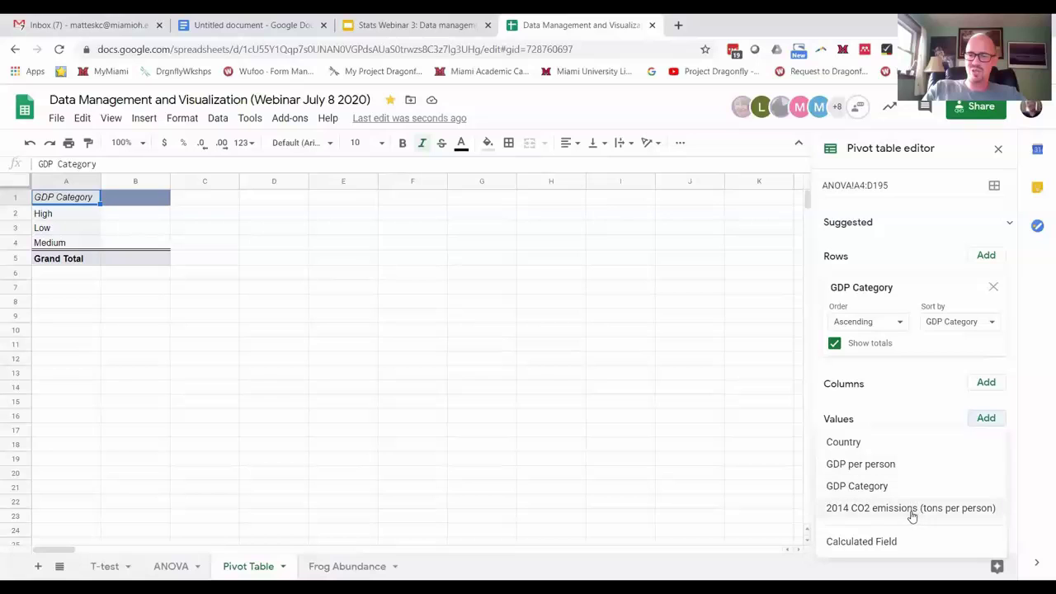
pyautogui.click(912, 511)
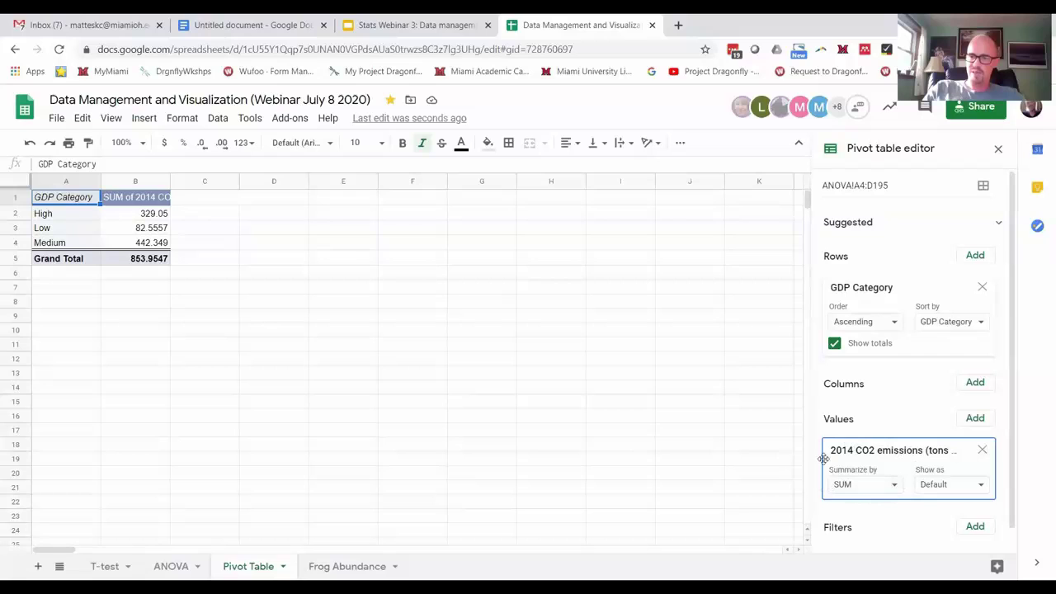
pyautogui.click(894, 490)
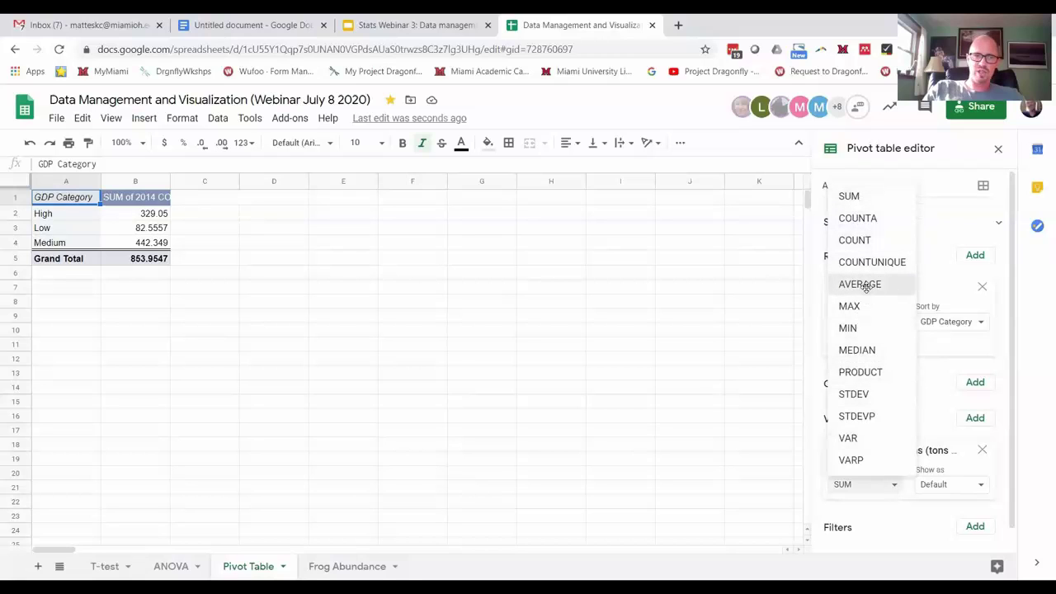
pyautogui.click(865, 289)
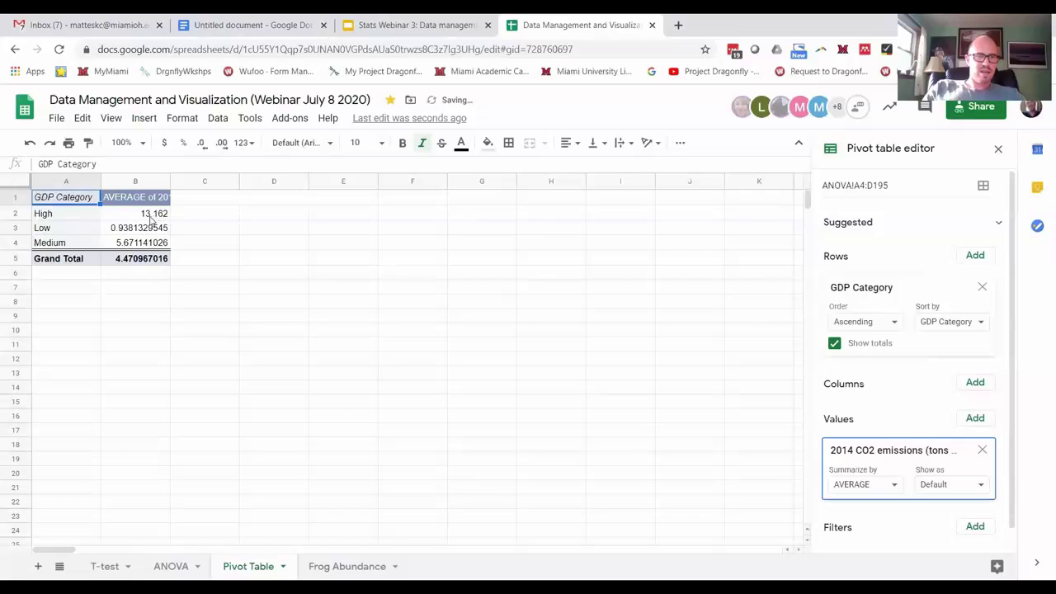
# Step: Format the High, Low and Medium averages in B2:B4 to two decimal places and widen column B
pyautogui.moveTo(165, 214); pyautogui.dragTo(165, 242)
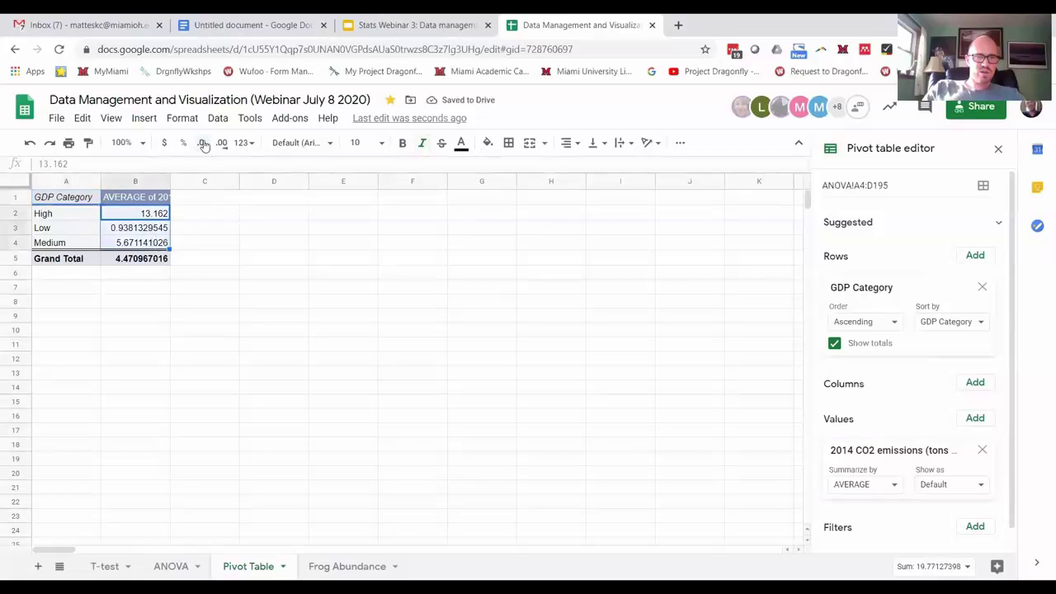
pyautogui.click(202, 142)
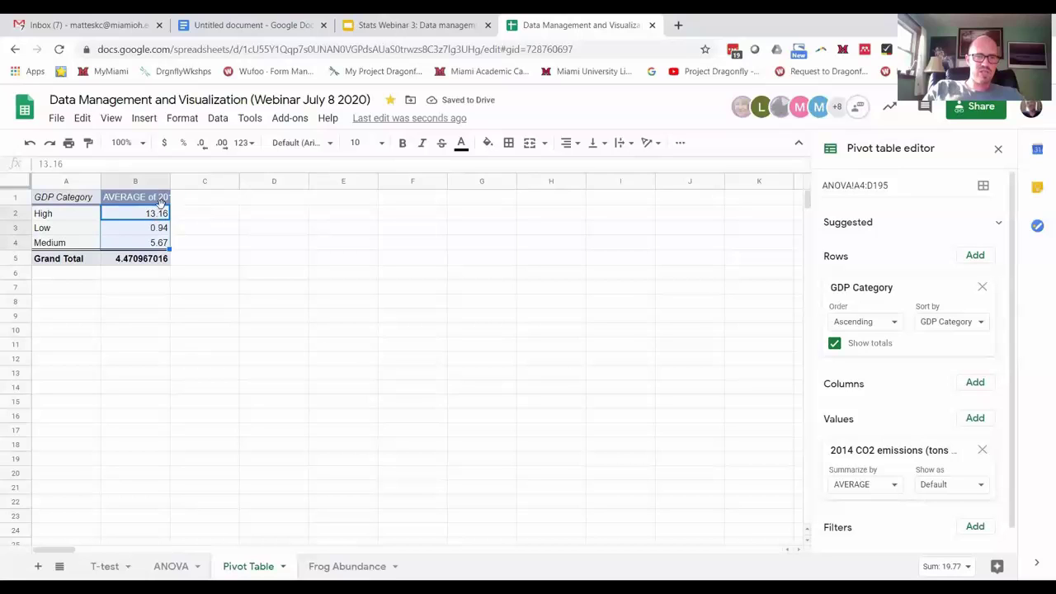
pyautogui.moveTo(169, 182); pyautogui.dragTo(283, 183)
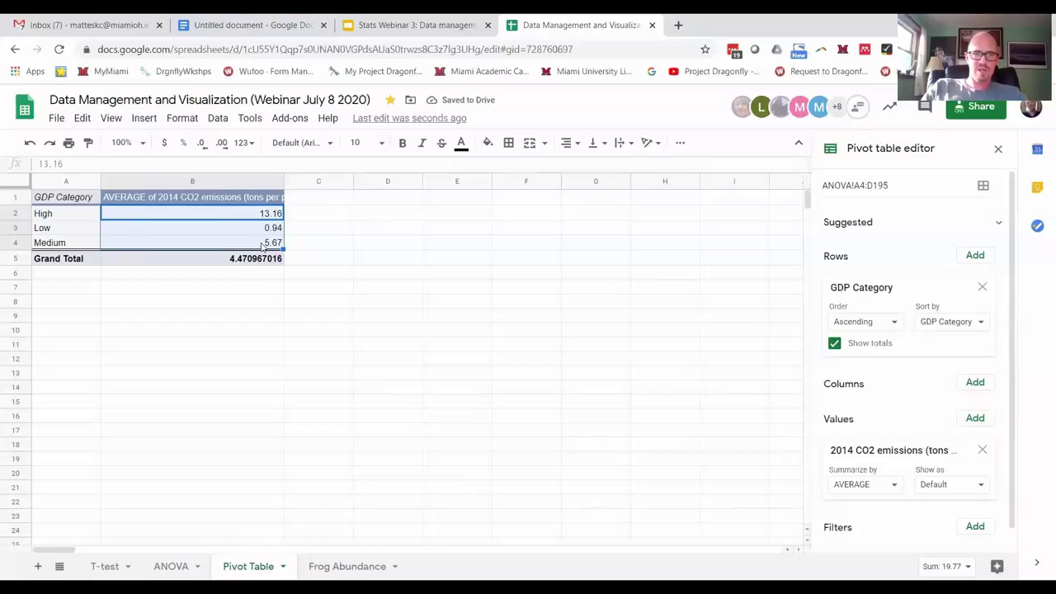
# Step: Compare the pivot table's averages with the CO2 emissions summary by GDP category on the ANOVA sheet
pyautogui.click(177, 566)
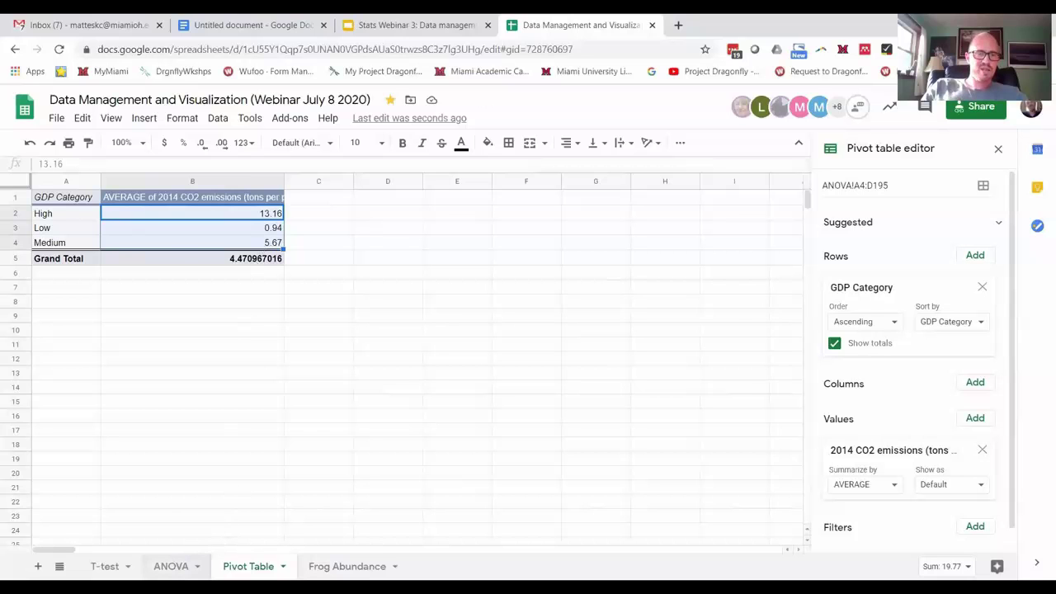
pyautogui.scroll(8, 346, 314)
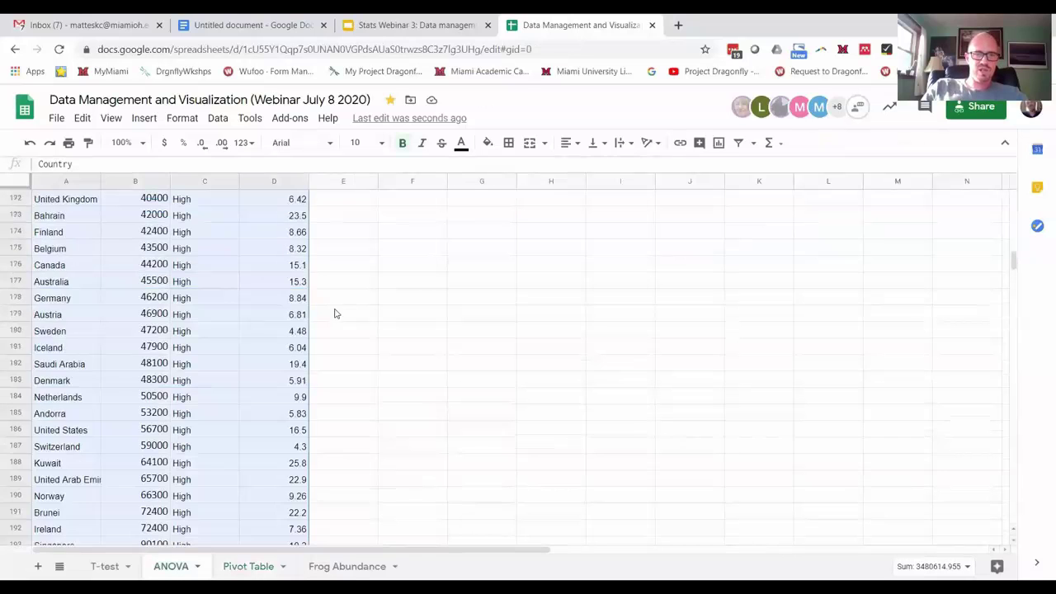
pyautogui.scroll(4, 355, 314)
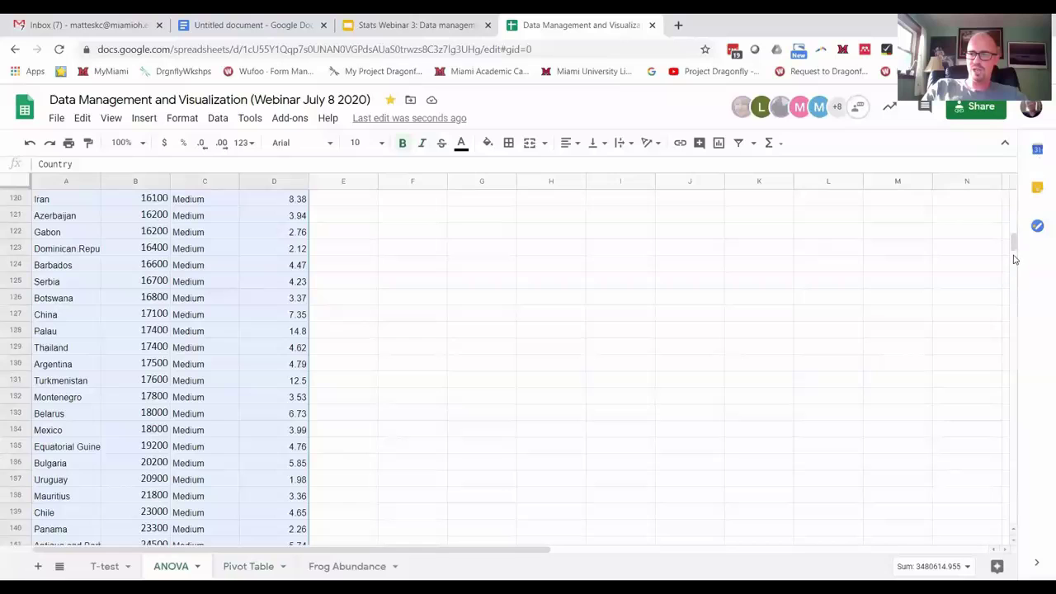
pyautogui.scroll(6, 1016, 239)
pyautogui.moveTo(1015, 232); pyautogui.dragTo(1023, 170)
pyautogui.click(560, 307)
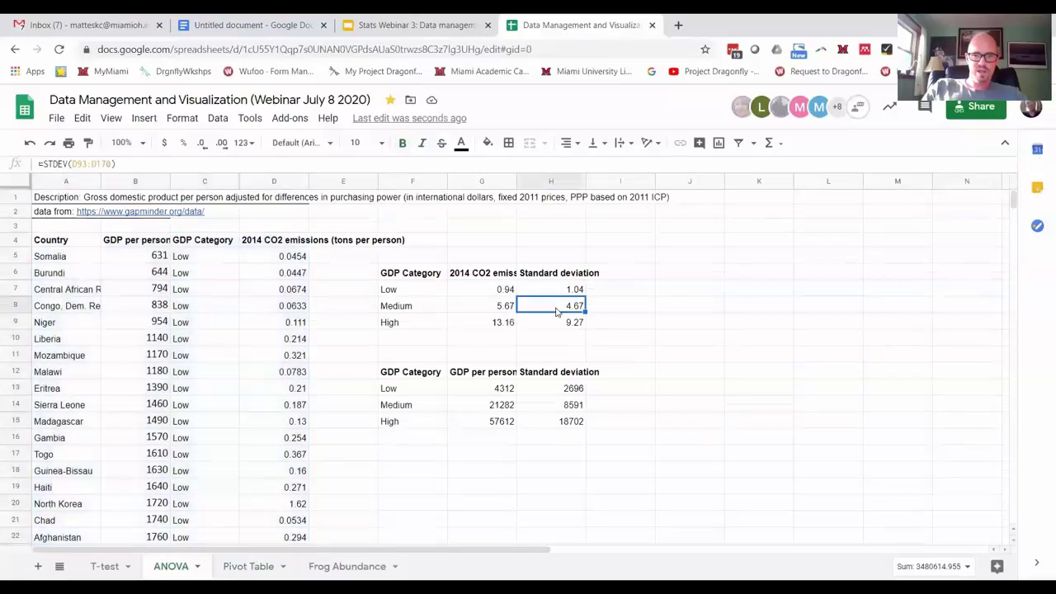
pyautogui.click(498, 324)
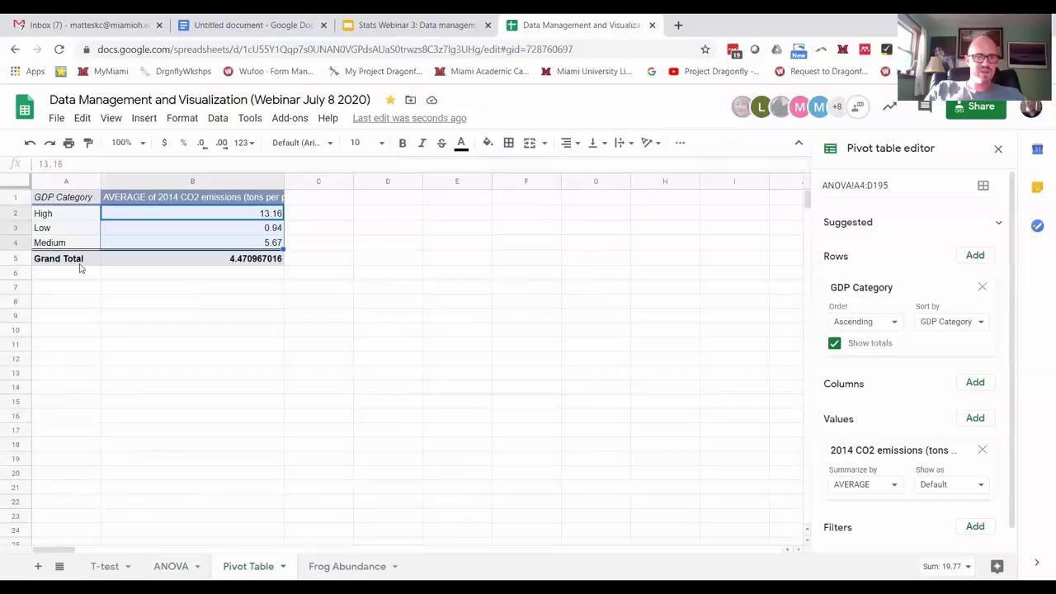
# Step: Sort the pivot table's GDP Category rows by AVERAGE of 2014 CO2 emissions (tons per person)
pyautogui.click(220, 243)
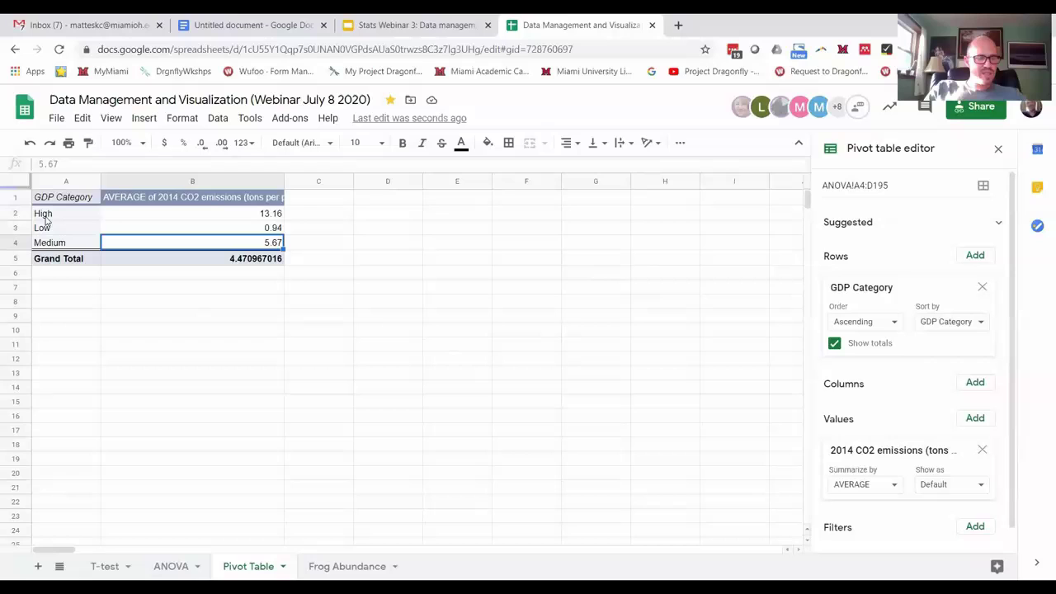
pyautogui.click(975, 324)
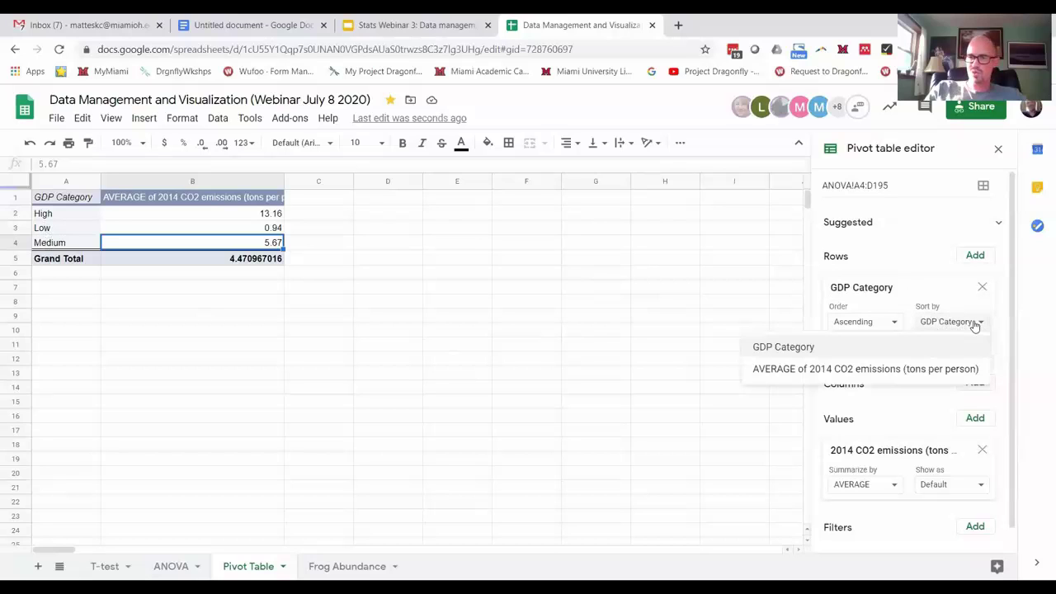
pyautogui.click(918, 368)
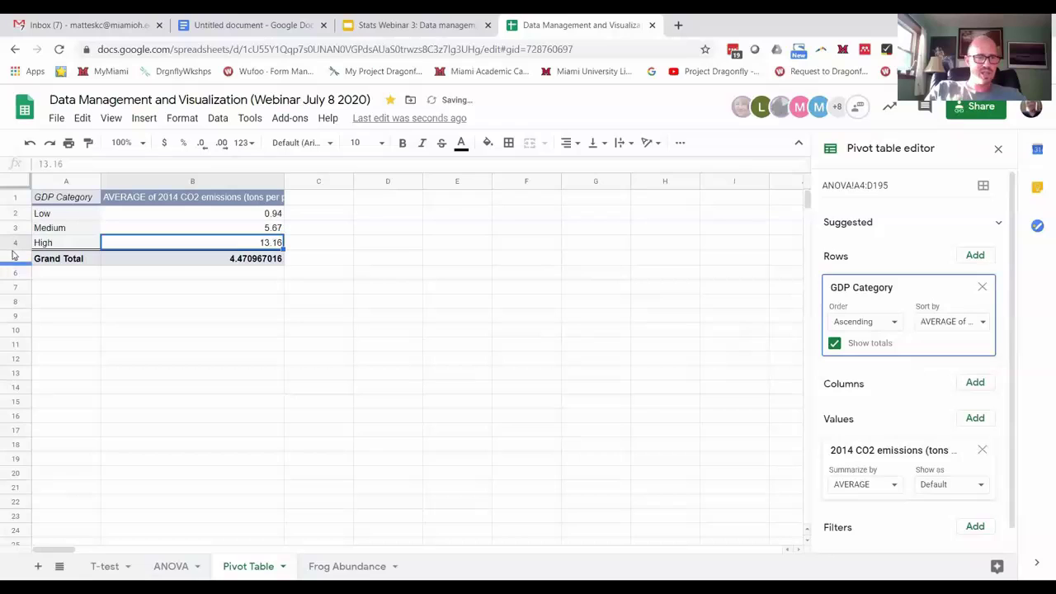
pyautogui.click(88, 305)
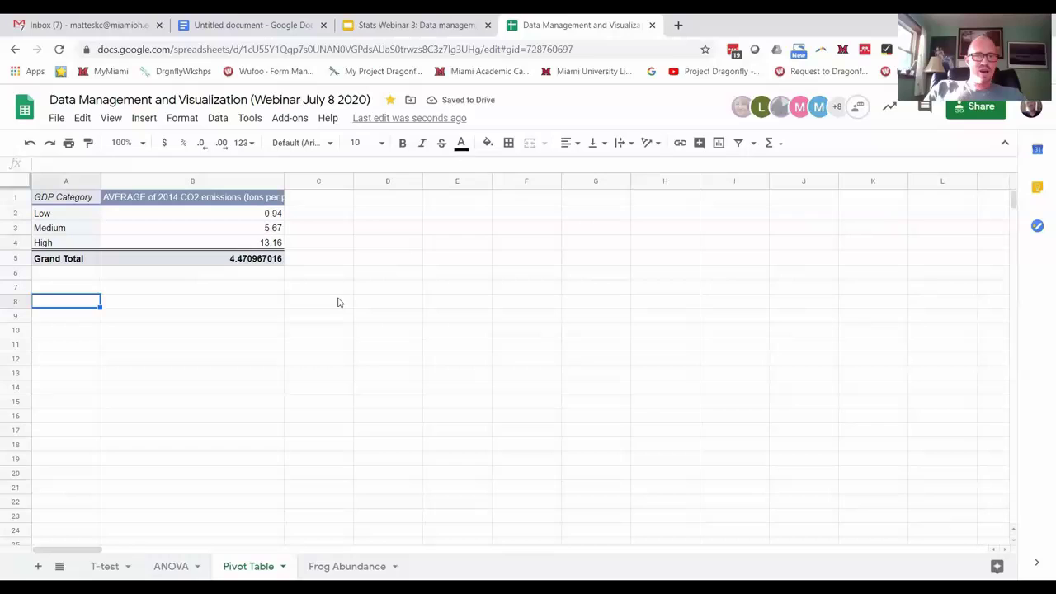
# Step: Try summarizing the pivot table's 2014 CO2 emissions by STDEV and return the summary to AVERAGE
pyautogui.click(182, 216)
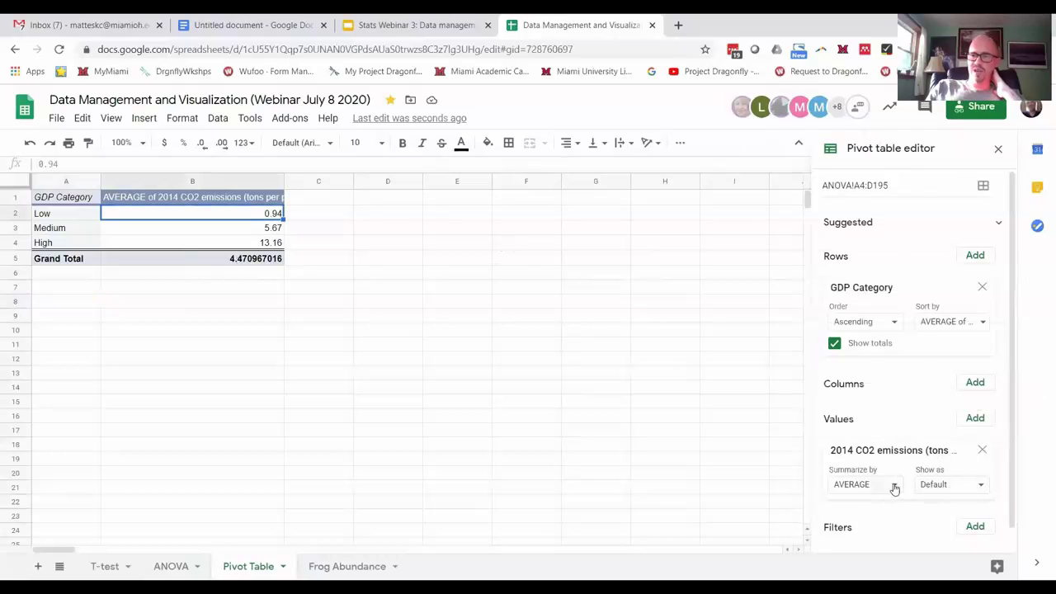
pyautogui.click(894, 486)
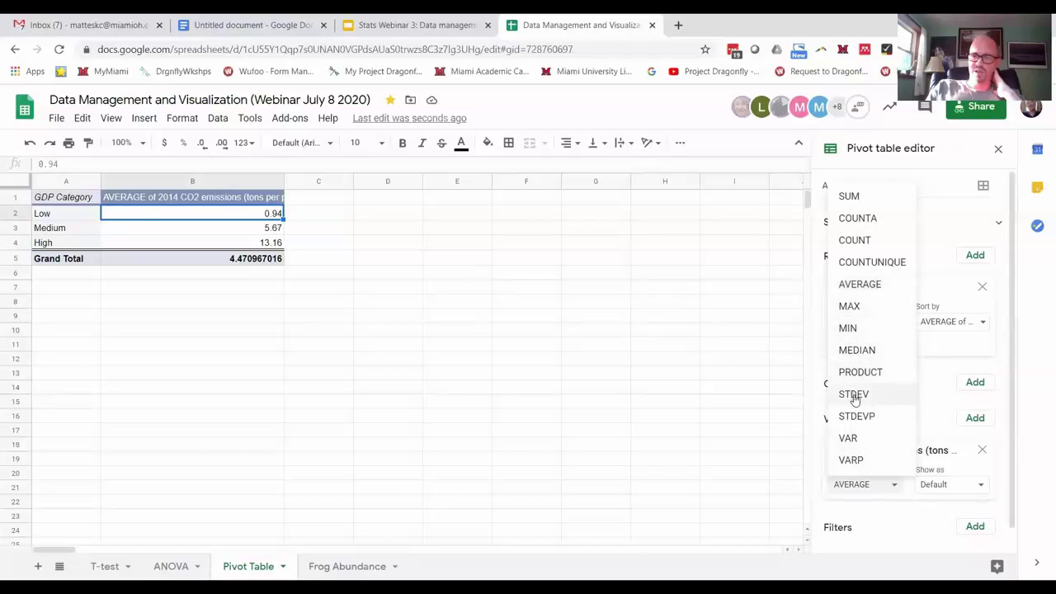
pyautogui.click(854, 395)
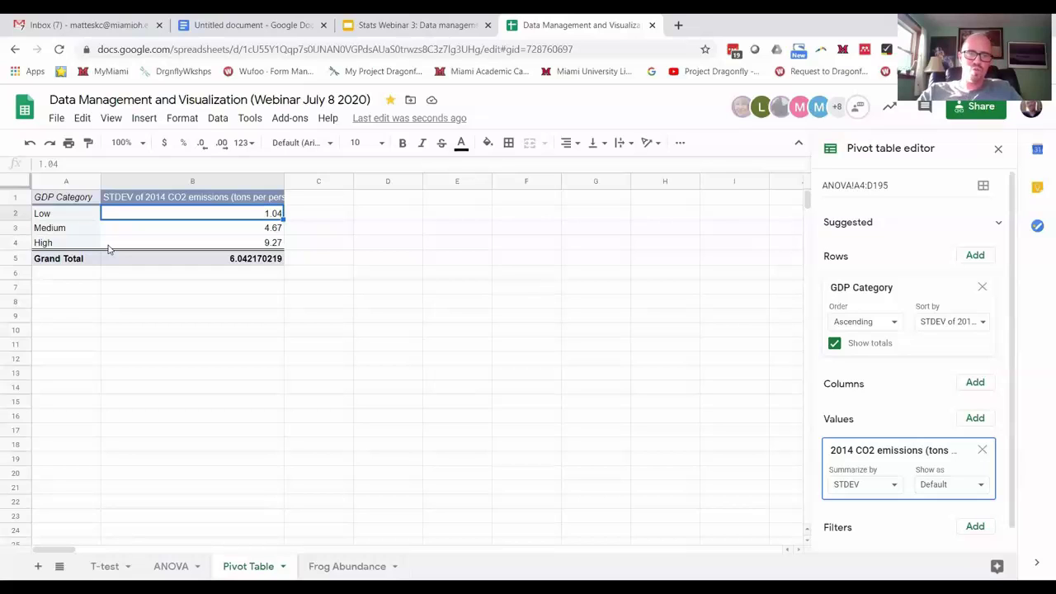
pyautogui.click(889, 493)
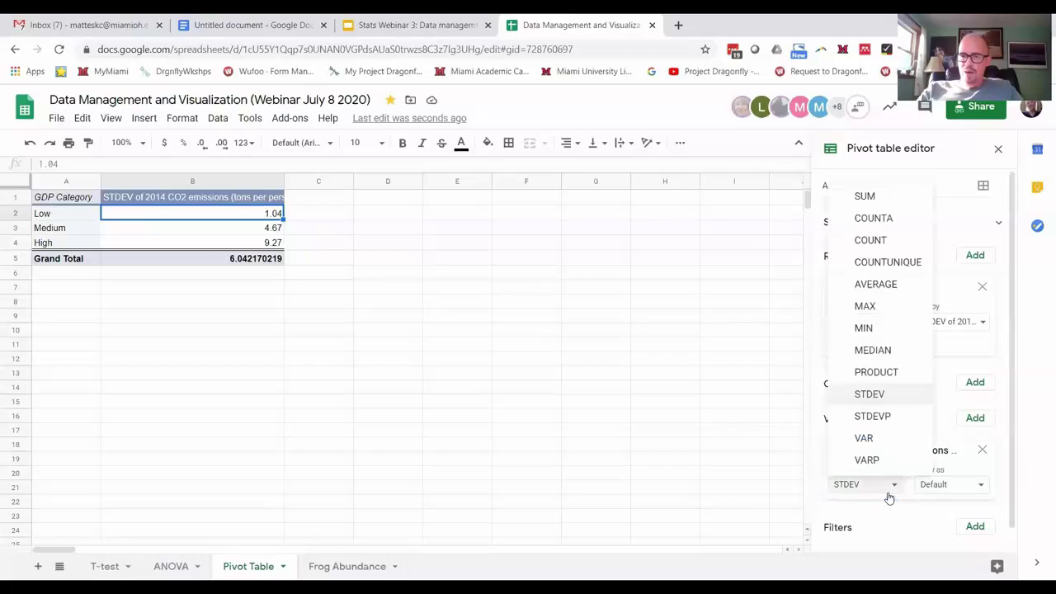
pyautogui.click(888, 286)
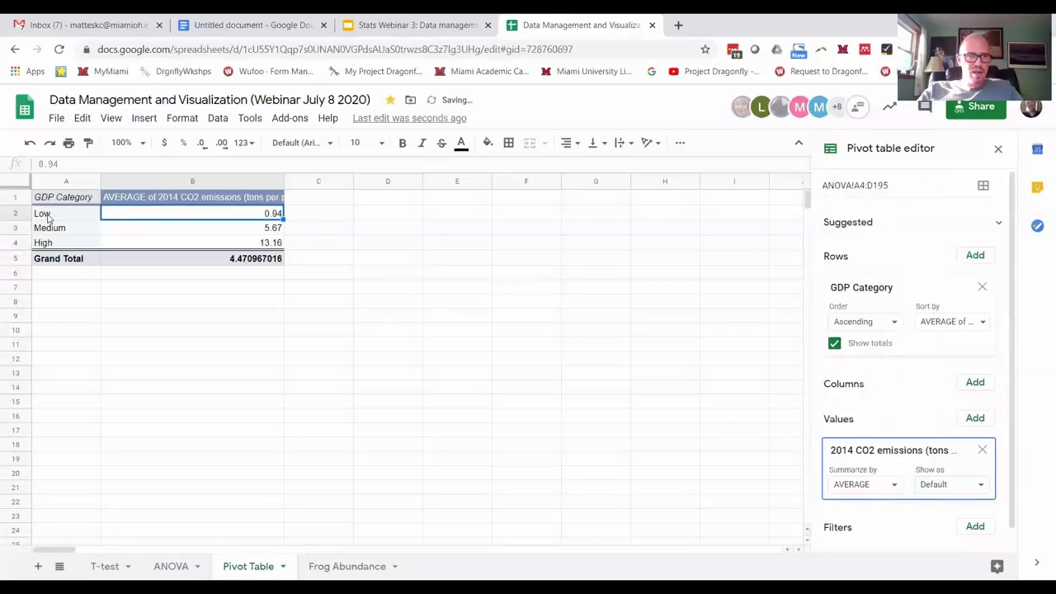
pyautogui.click(48, 216)
pyautogui.keyDown('shift'); pyautogui.click(87, 229); pyautogui.keyUp('shift')
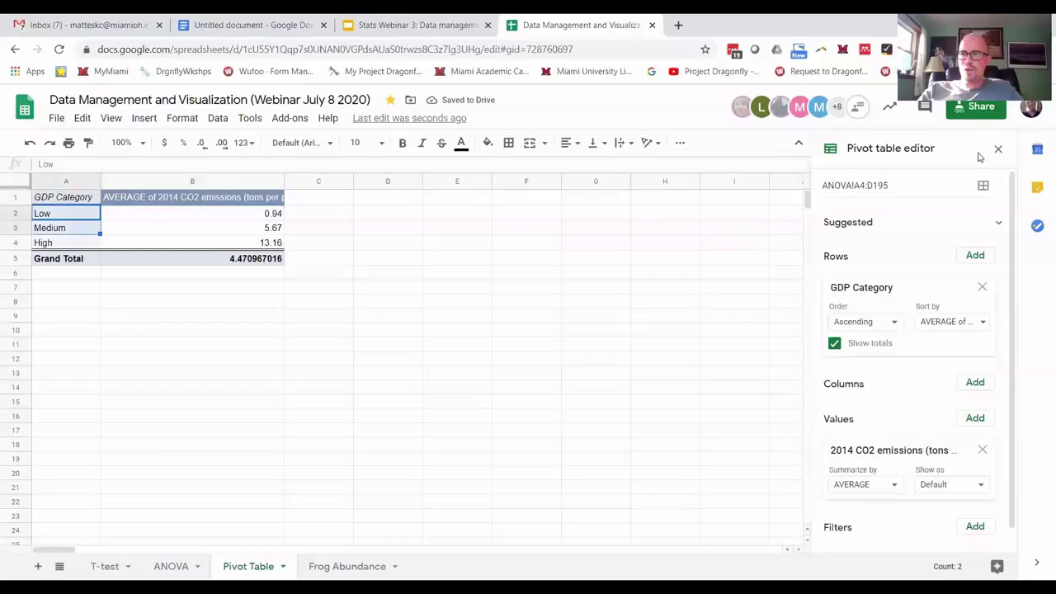
pyautogui.click(999, 149)
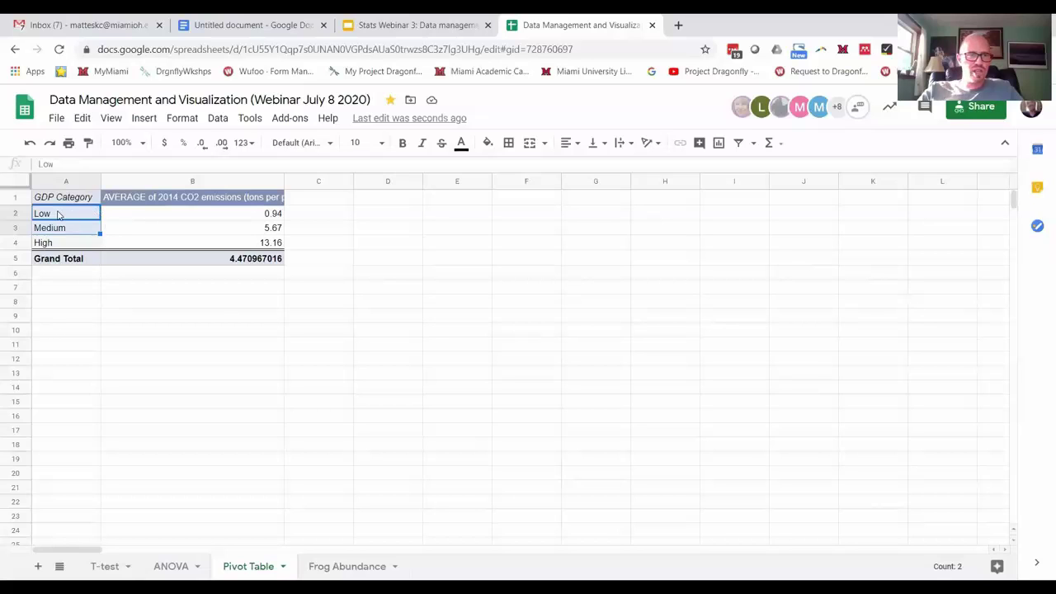
pyautogui.click(57, 214)
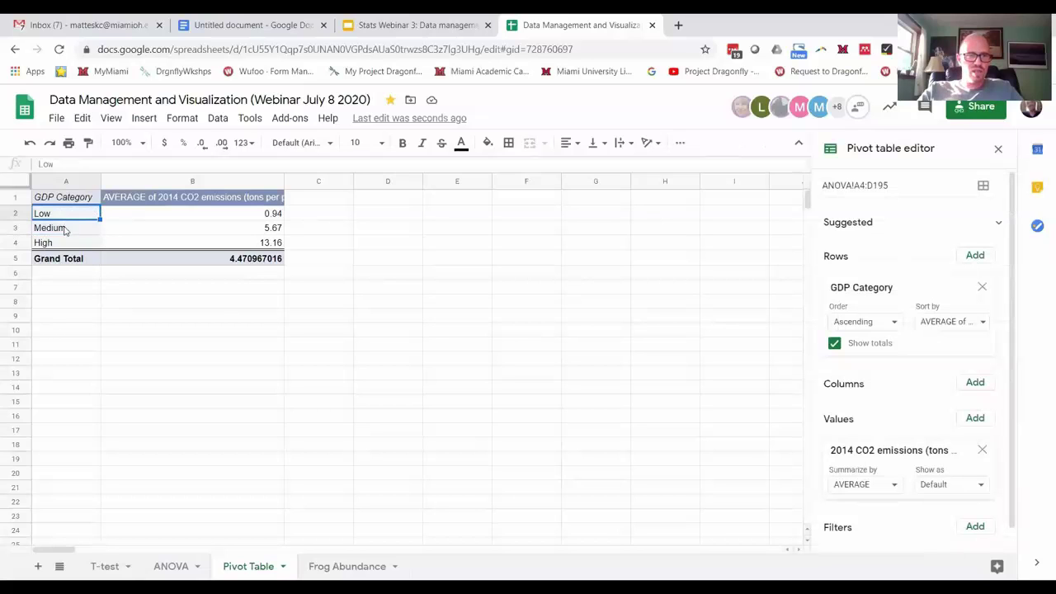
pyautogui.click(64, 230)
pyautogui.click(67, 241)
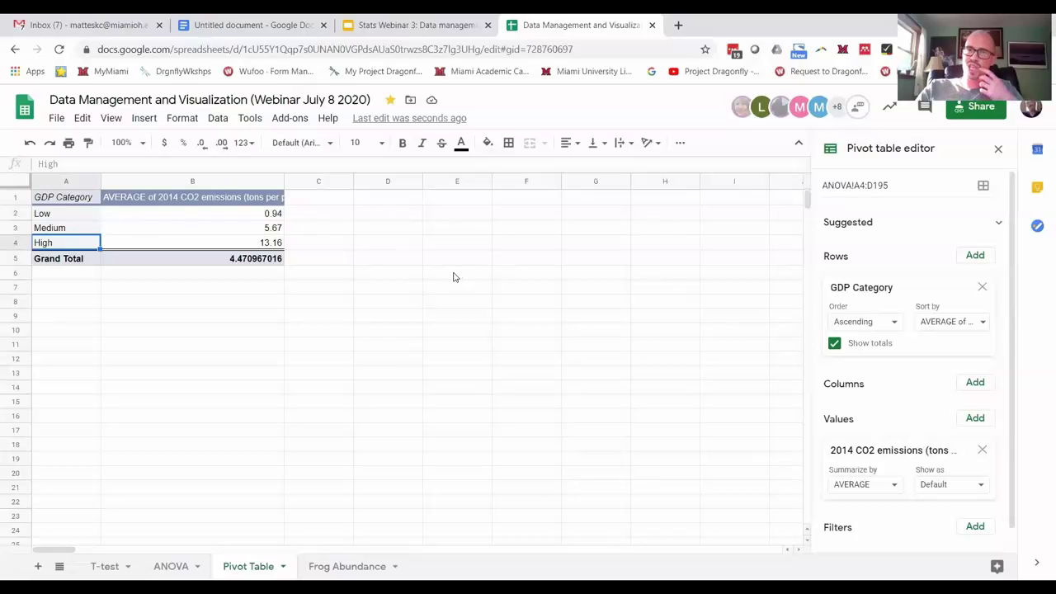
# Step: Switch to the Stats Webinar 3 presentation in Google Slides
pyautogui.click(367, 18)
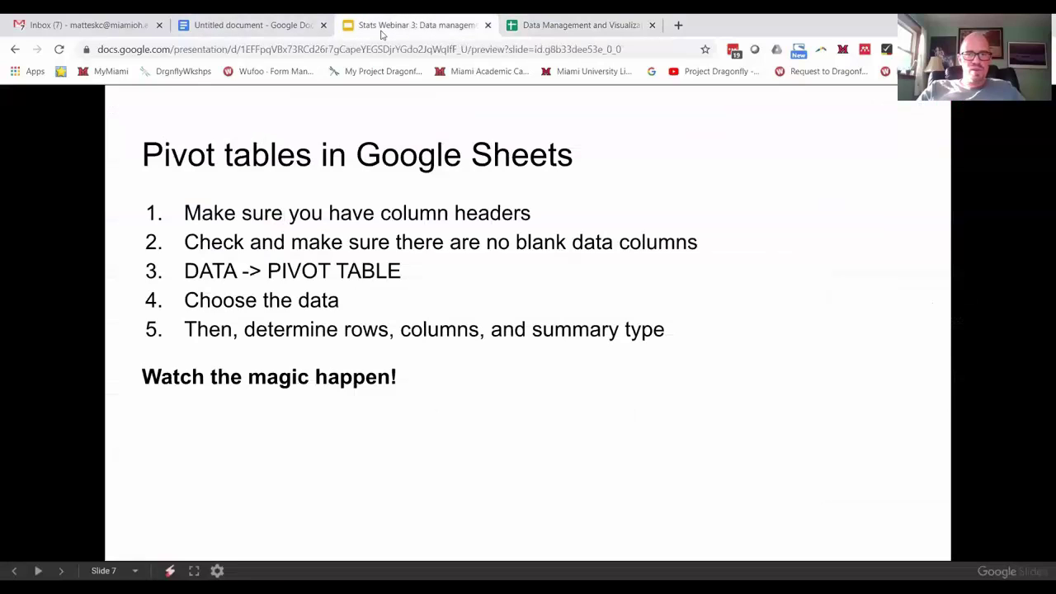